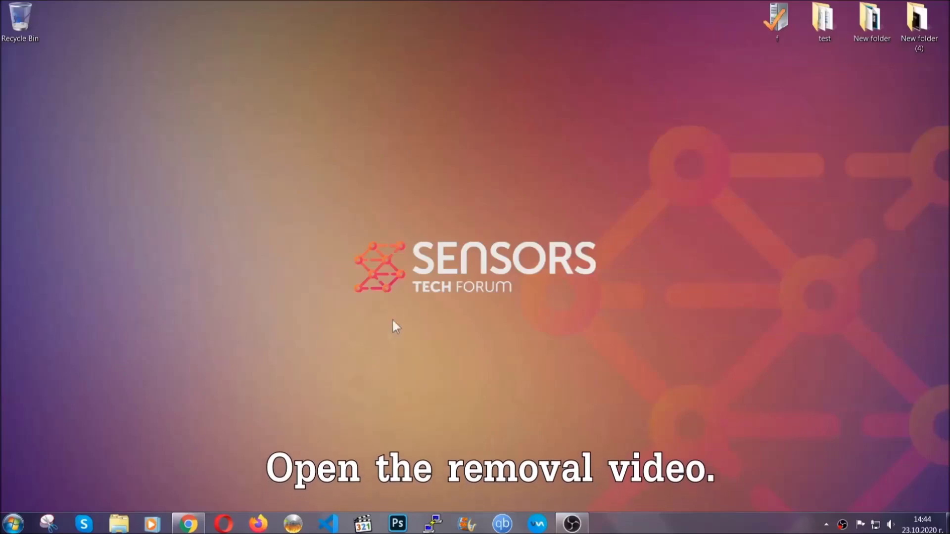
# Follow the video description link to the SpyHunter page, download SpyHunter-Installer.exe and run it
pyautogui.click(188, 525)
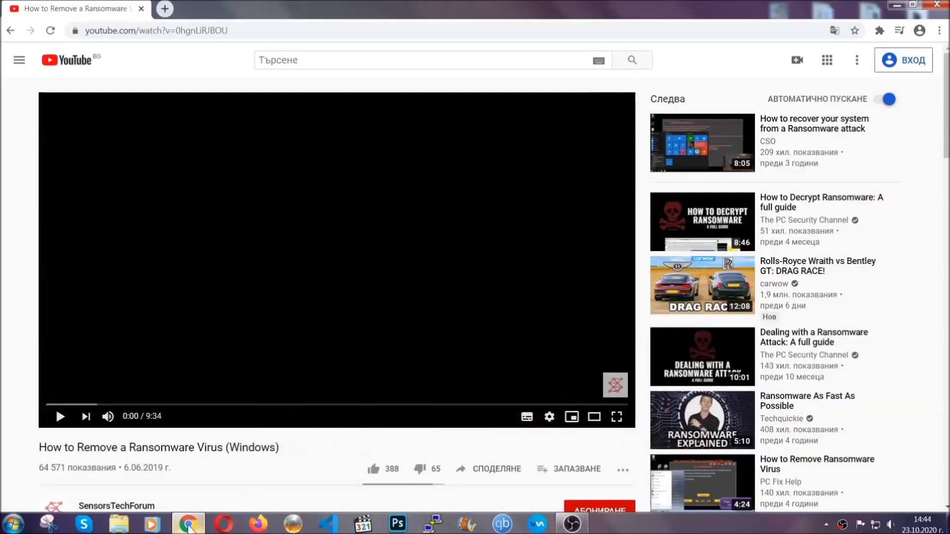
pyautogui.scroll(-4, 174, 403)
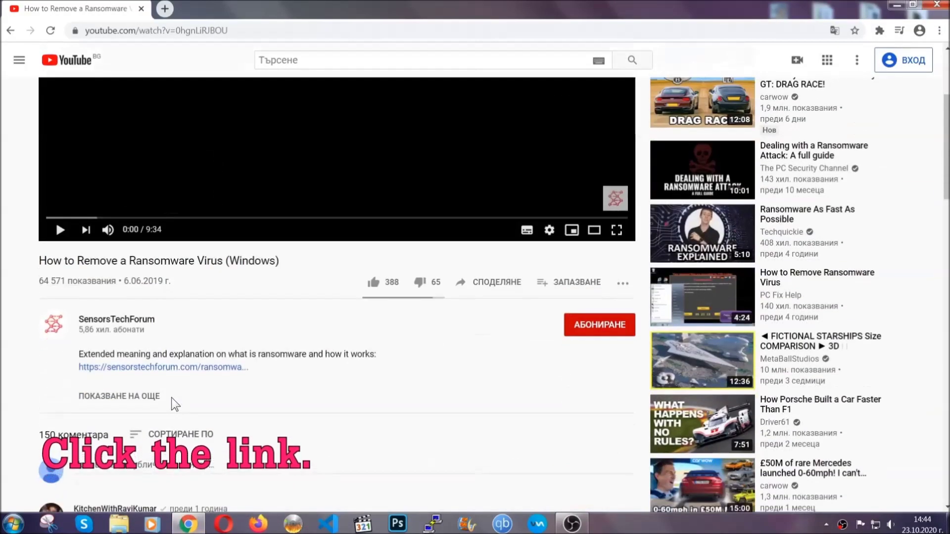
pyautogui.click(191, 377)
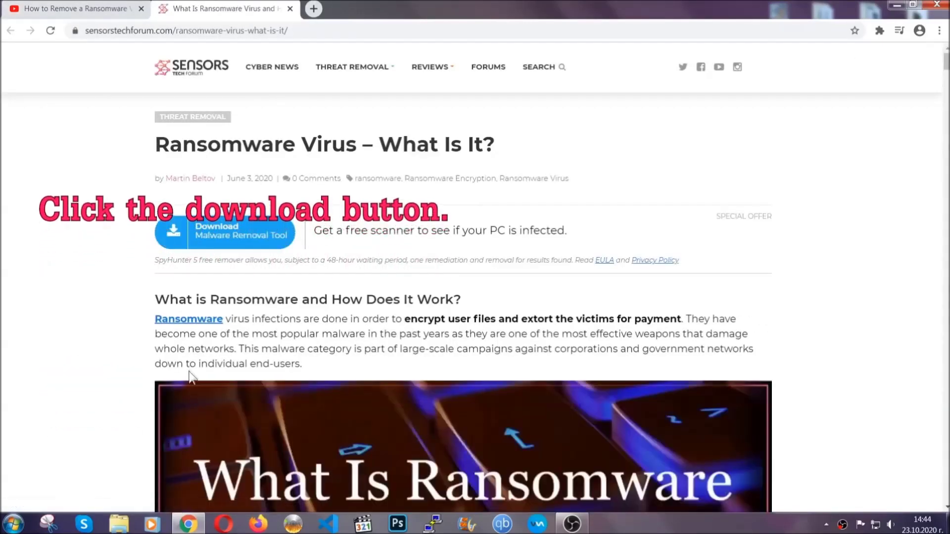
pyautogui.click(217, 237)
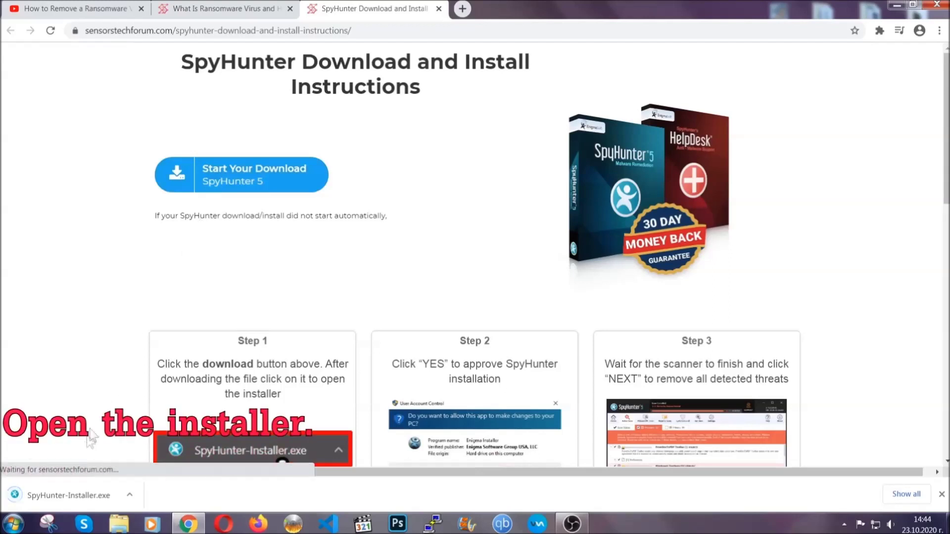
pyautogui.click(67, 493)
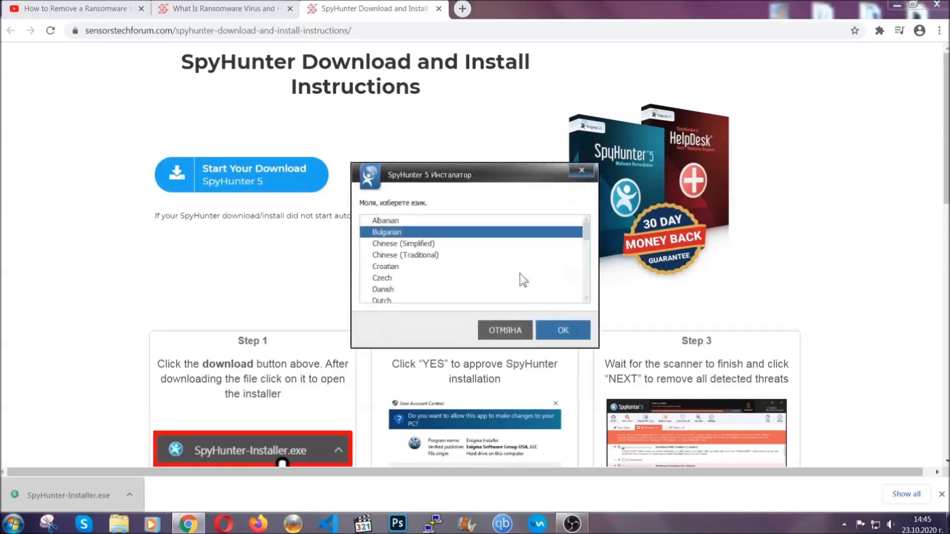
# Install SpyHunter 5 in English, accepting the EULA and finishing setup
pyautogui.scroll(-2, 489, 272)
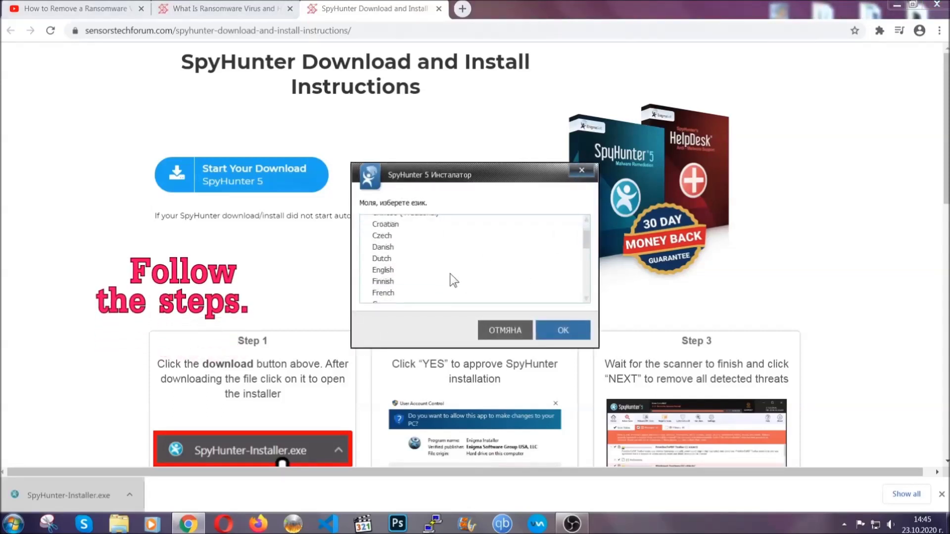
pyautogui.click(450, 270)
pyautogui.click(557, 329)
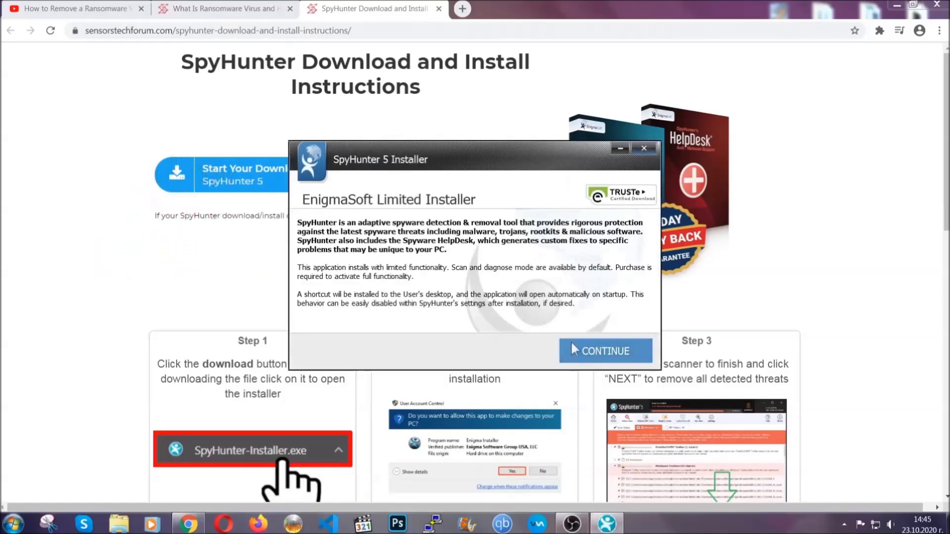
pyautogui.click(571, 346)
pyautogui.click(544, 321)
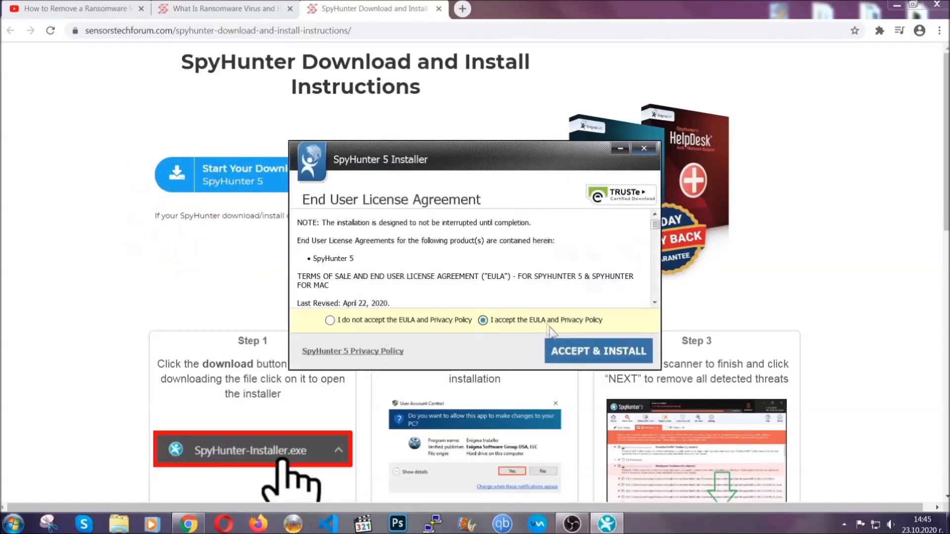
pyautogui.click(568, 350)
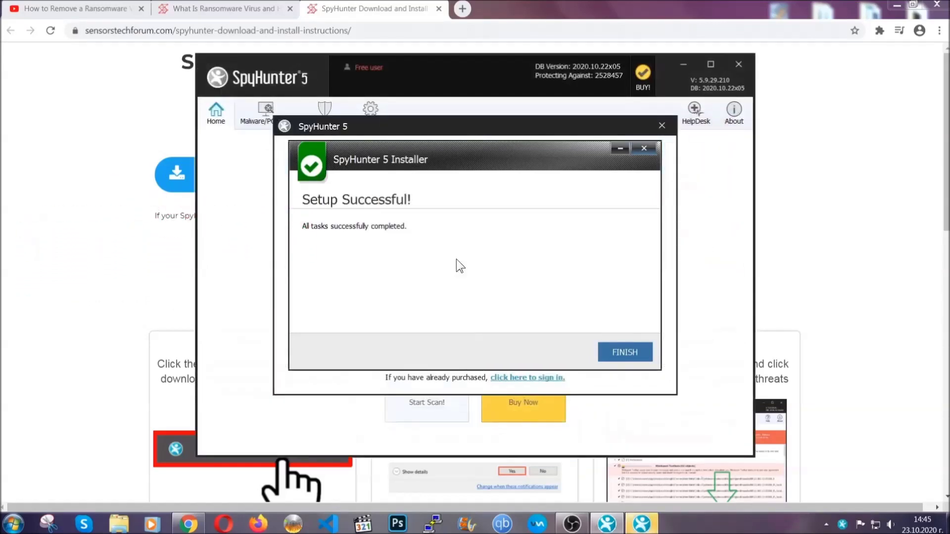
pyautogui.click(607, 354)
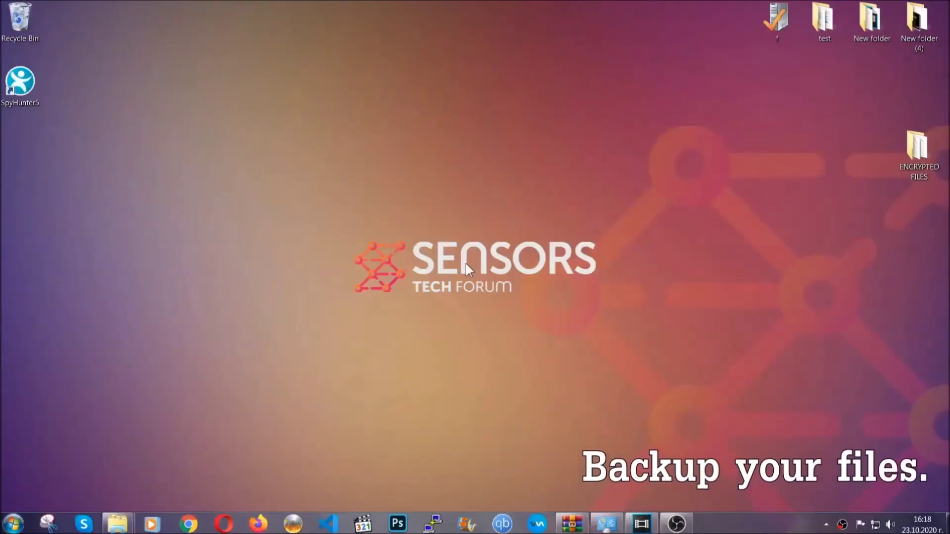
# Select and copy all six .efji files in the ENCRYPTED FILES folder
pyautogui.doubleClick(912, 153)
pyautogui.moveTo(389, 236); pyautogui.dragTo(743, 176)
pyautogui.rightClick(743, 176)
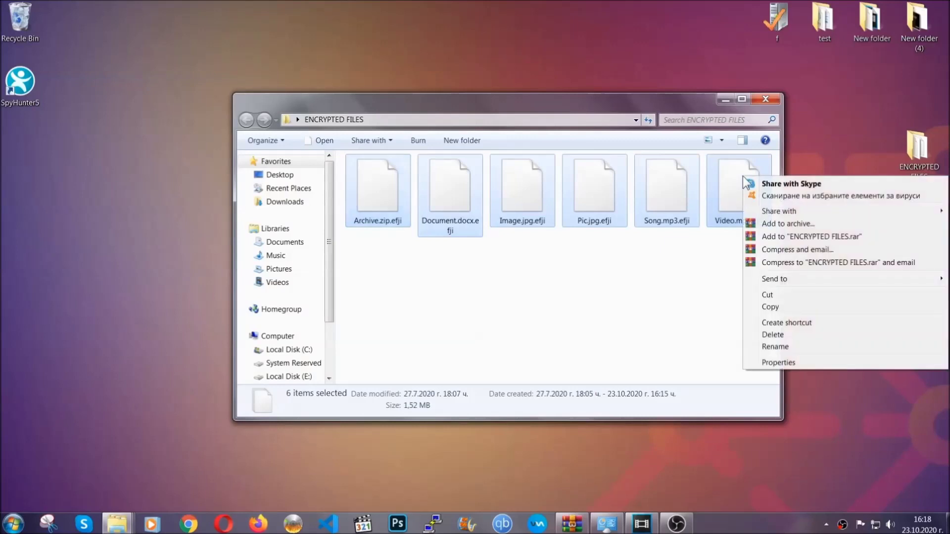
pyautogui.click(769, 308)
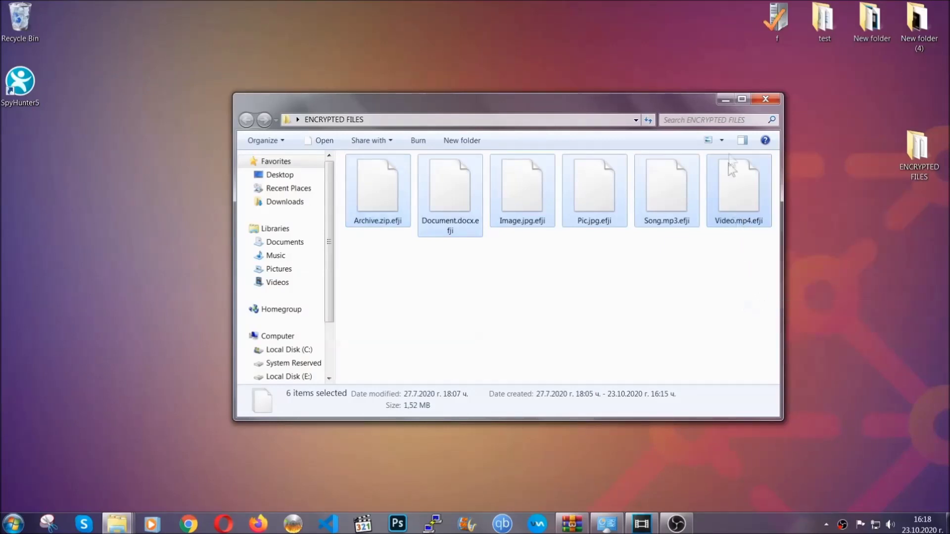
# Paste the copied files onto FLASH DRIVE (H:) and close its window
pyautogui.click(725, 99)
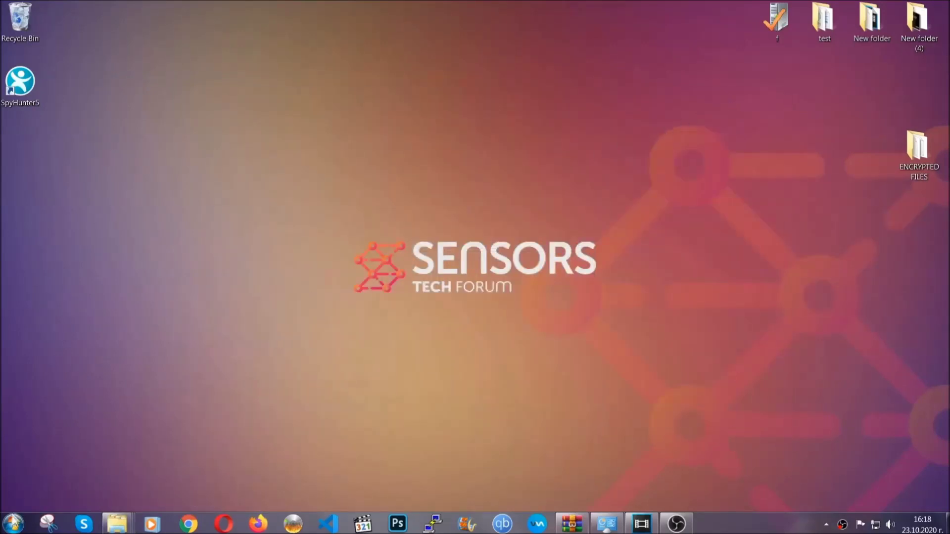
pyautogui.click(13, 522)
pyautogui.click(181, 370)
pyautogui.doubleClick(599, 290)
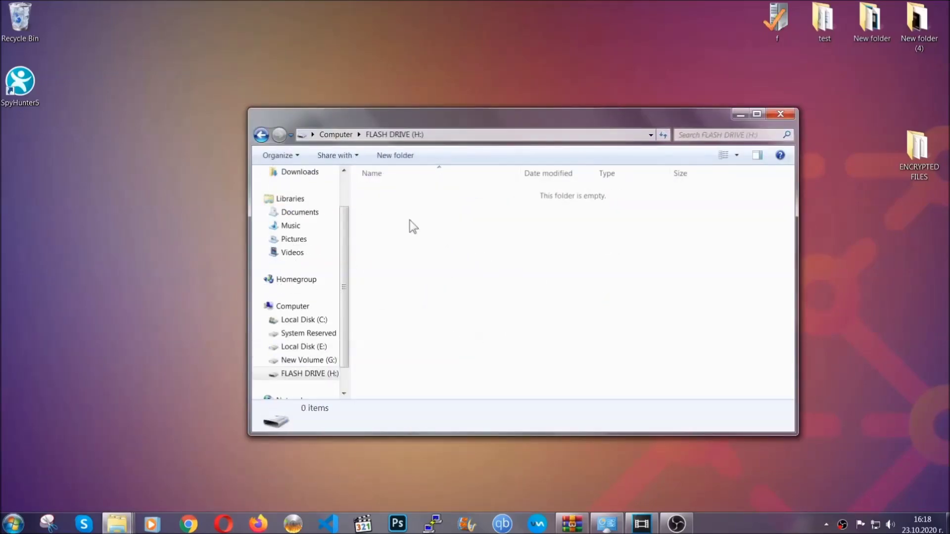
pyautogui.rightClick(409, 221)
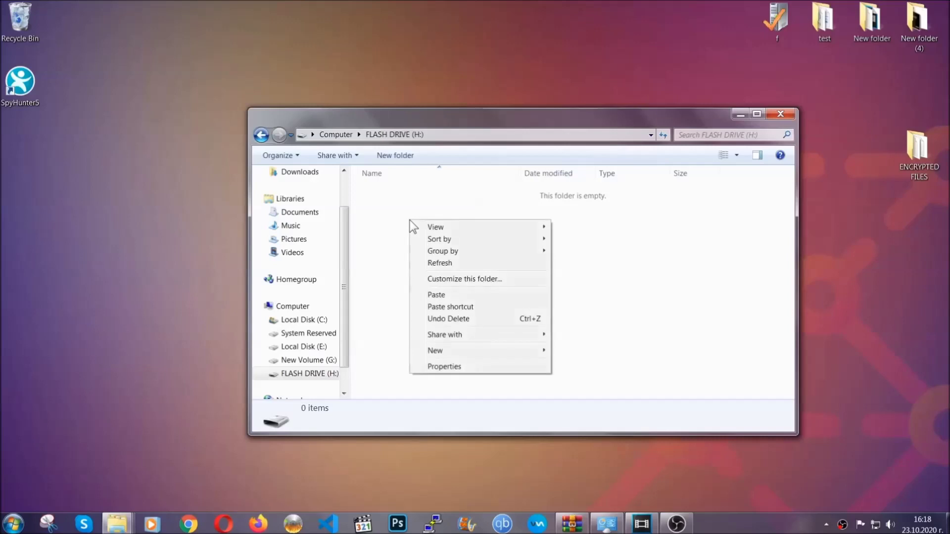
pyautogui.click(432, 295)
pyautogui.click(432, 295)
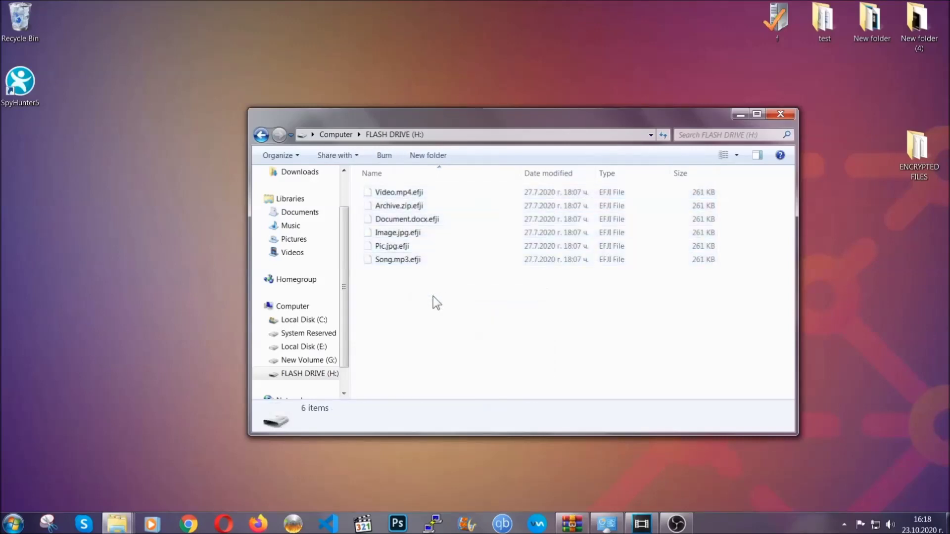
pyautogui.click(781, 114)
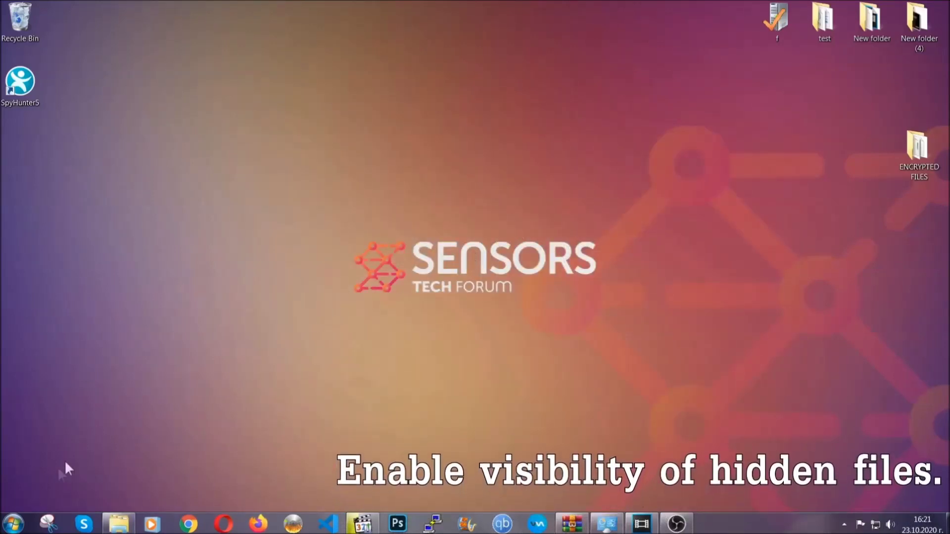
# Find 'hidden files and folders' from Start and enable showing hidden files, folders and drives
pyautogui.click(12, 523)
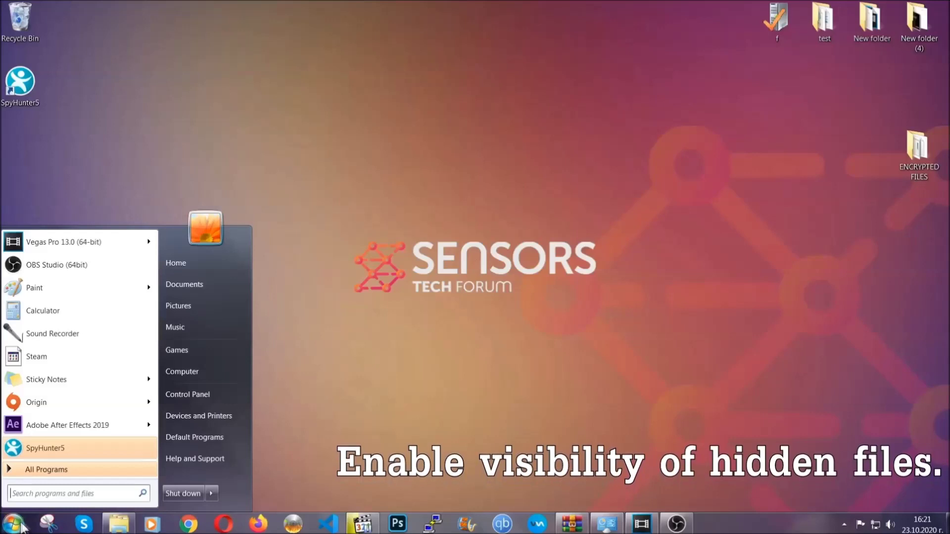
pyautogui.click(40, 487)
pyautogui.write('showh')
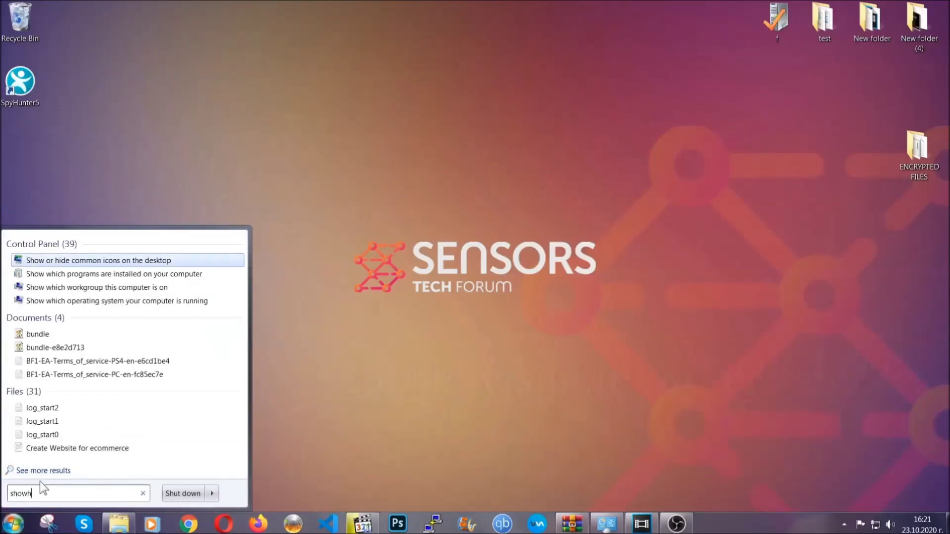
pyautogui.press('BackSpace')
pyautogui.write('hidden files and folders')
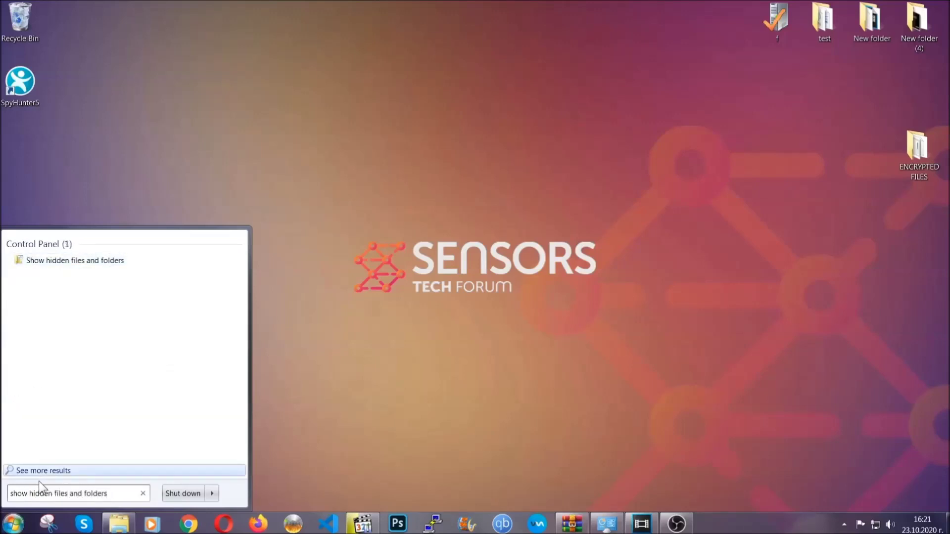
pyautogui.click(112, 262)
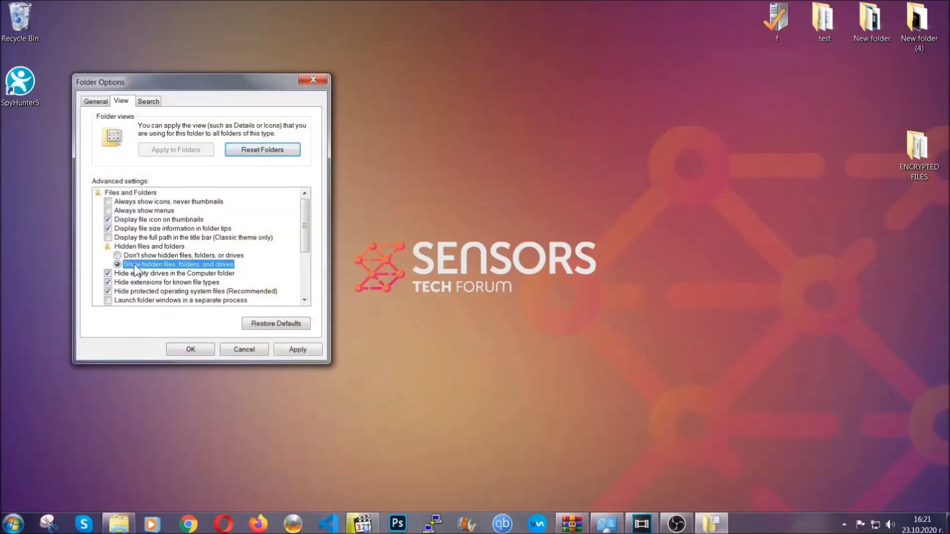
pyautogui.click(293, 352)
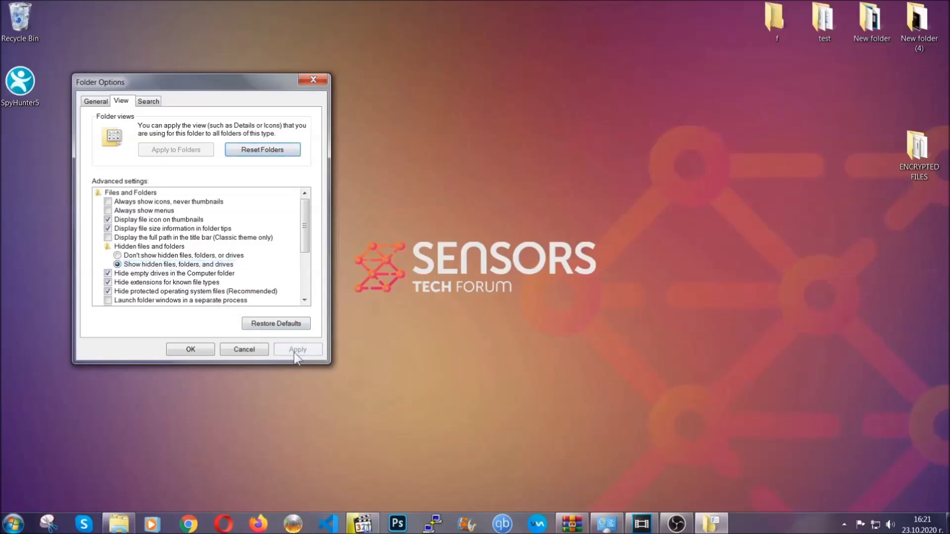
pyautogui.click(187, 349)
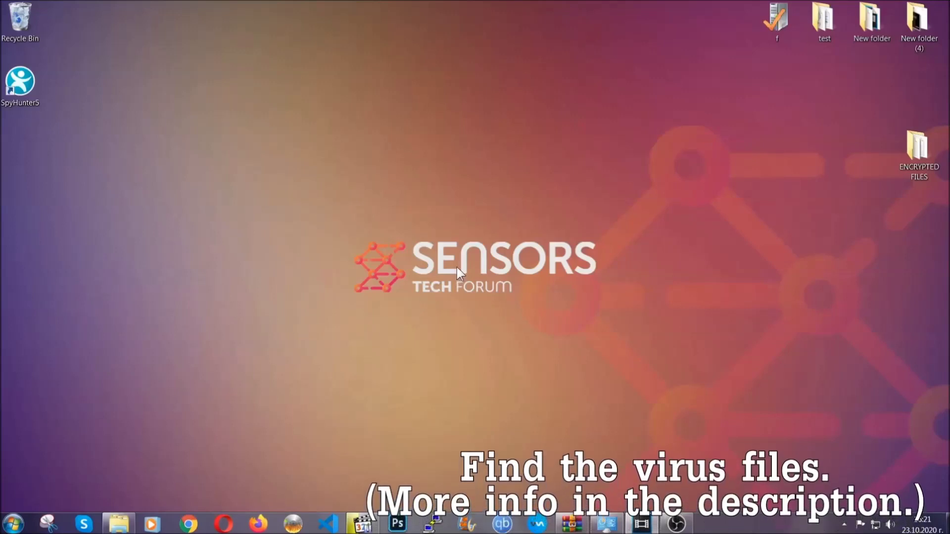
pyautogui.click(13, 523)
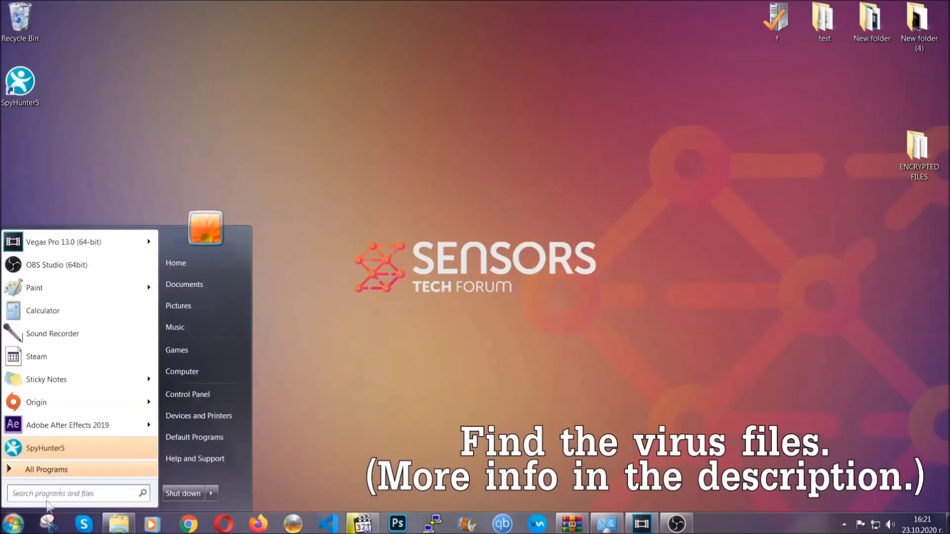
# Search the whole computer for 'fileextension:exe Example Vir' to locate the virus executable
pyautogui.click(195, 371)
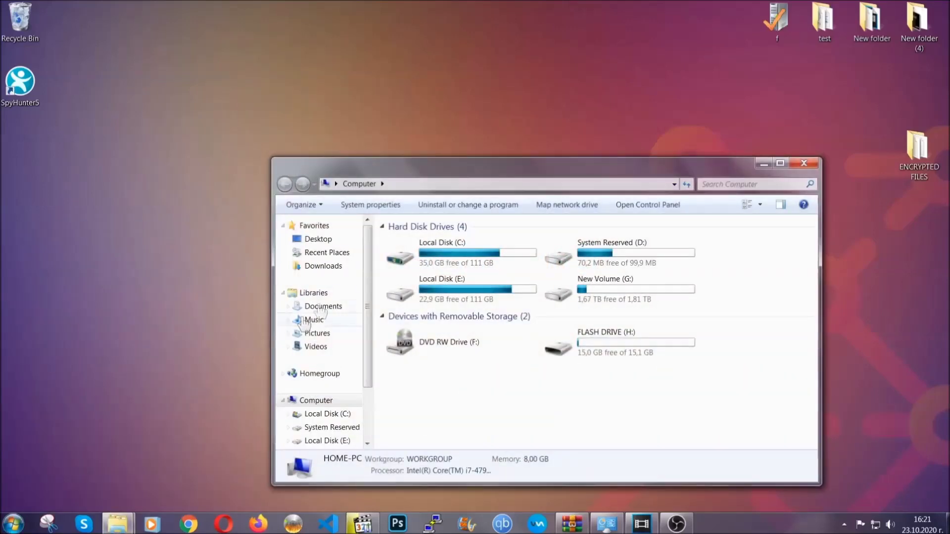
pyautogui.moveTo(516, 174); pyautogui.dragTo(454, 132)
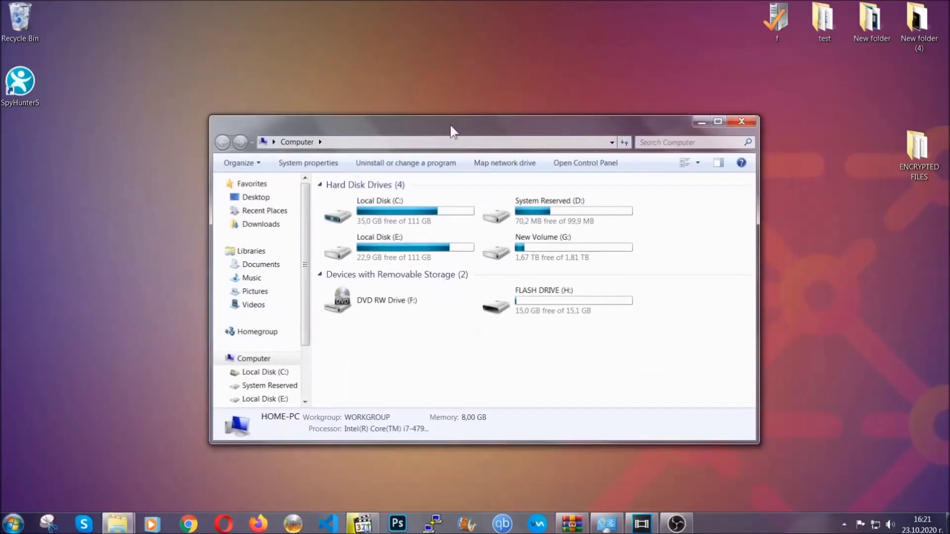
pyautogui.click(645, 143)
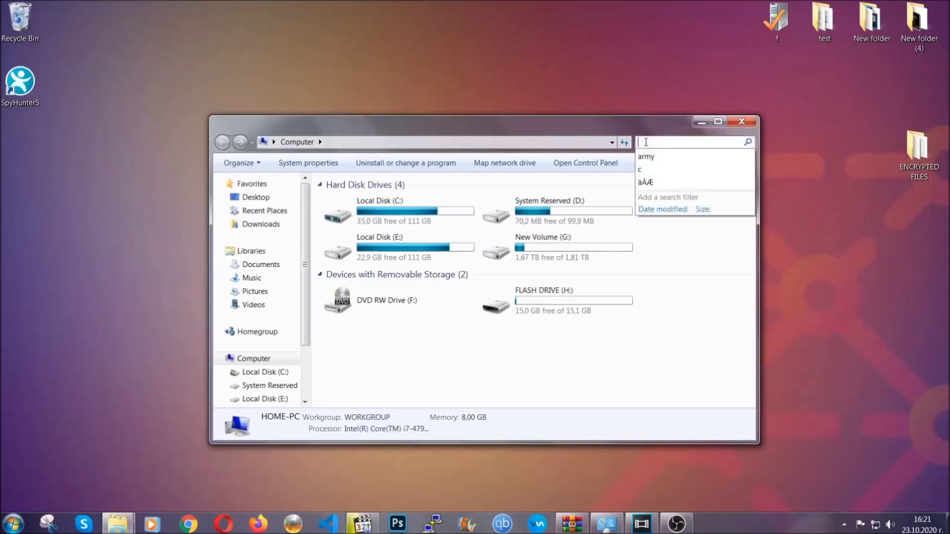
pyautogui.write('fileextension:exe ')
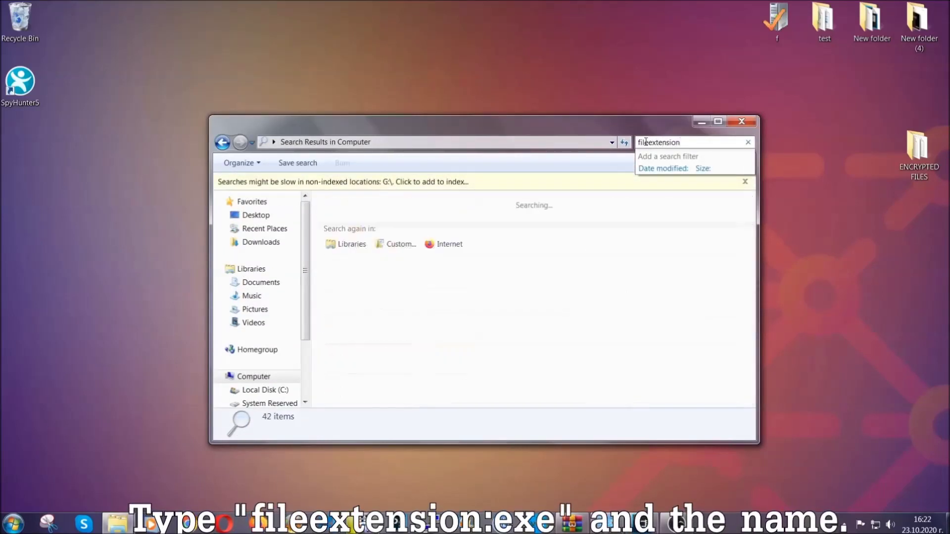
pyautogui.write('Example Virus Name')
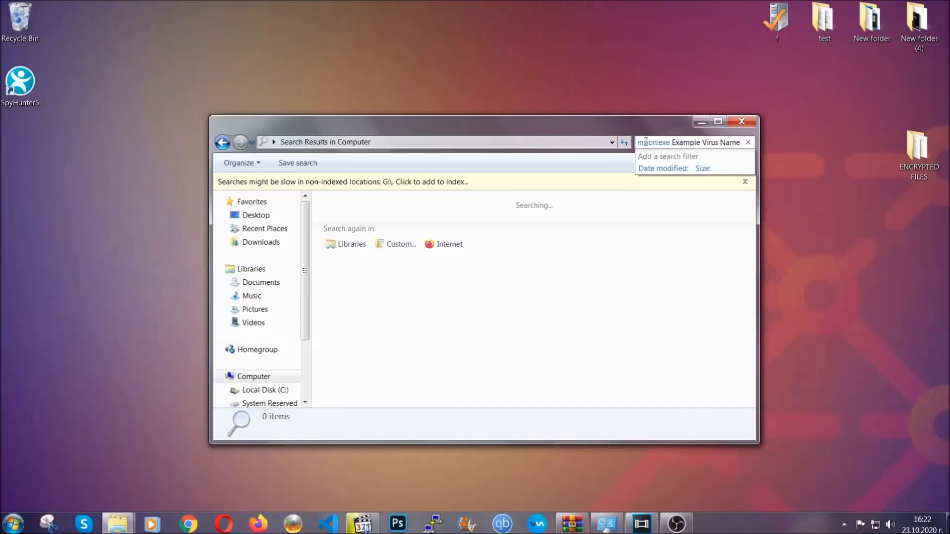
pyautogui.press('Return')
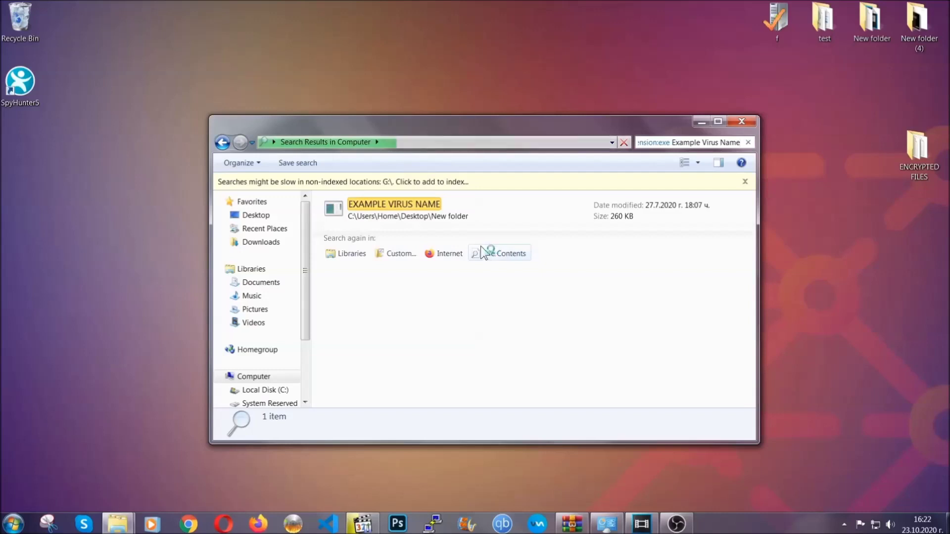
# Delete the EXAMPLE VIRUS NAME file to the Recycle Bin and close the results window
pyautogui.click(415, 201)
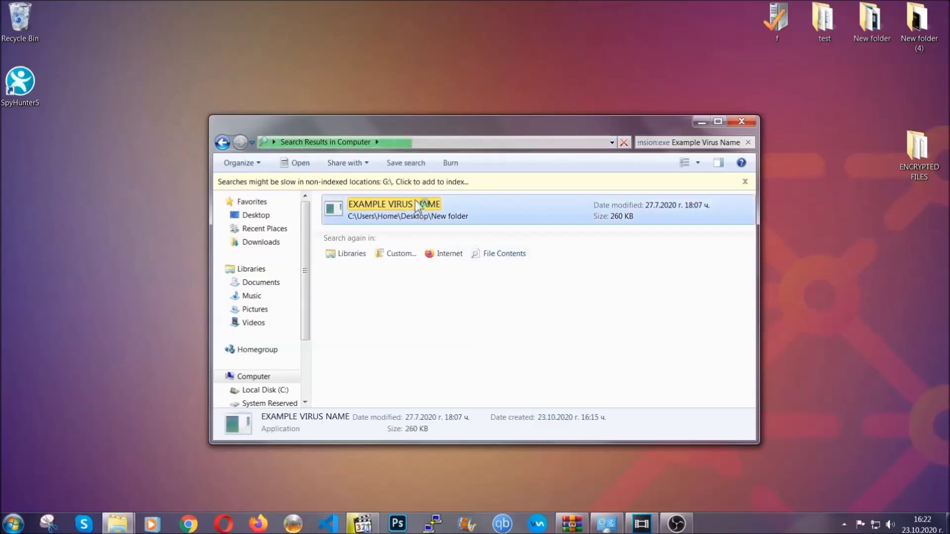
pyautogui.rightClick(418, 207)
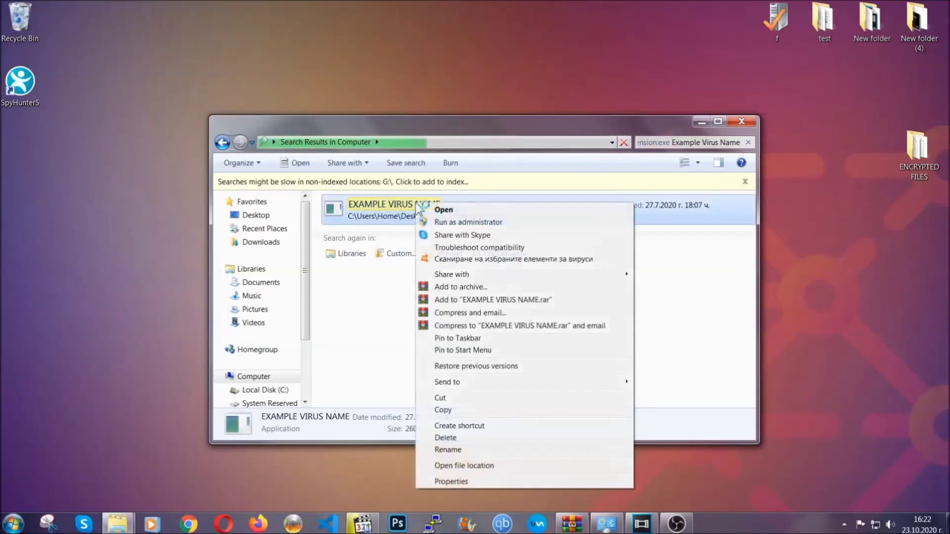
pyautogui.click(458, 438)
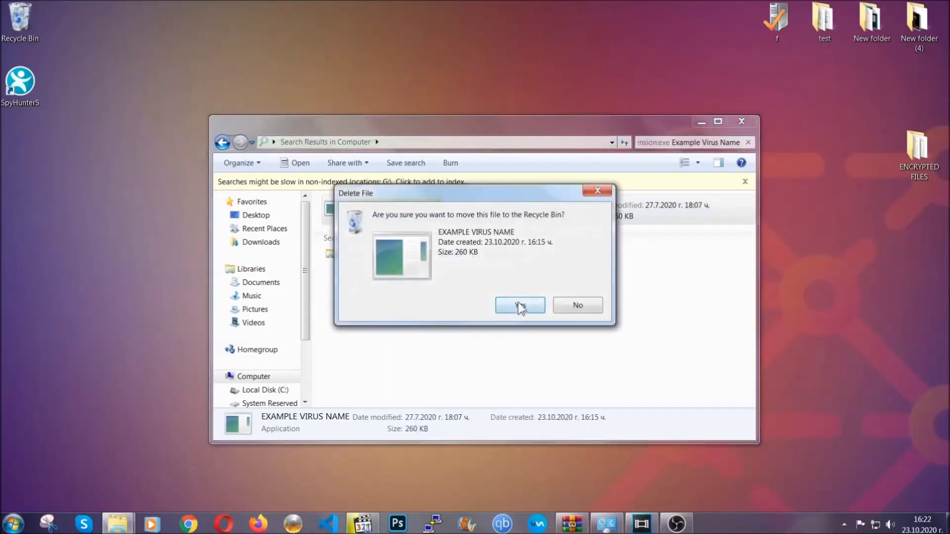
pyautogui.click(518, 303)
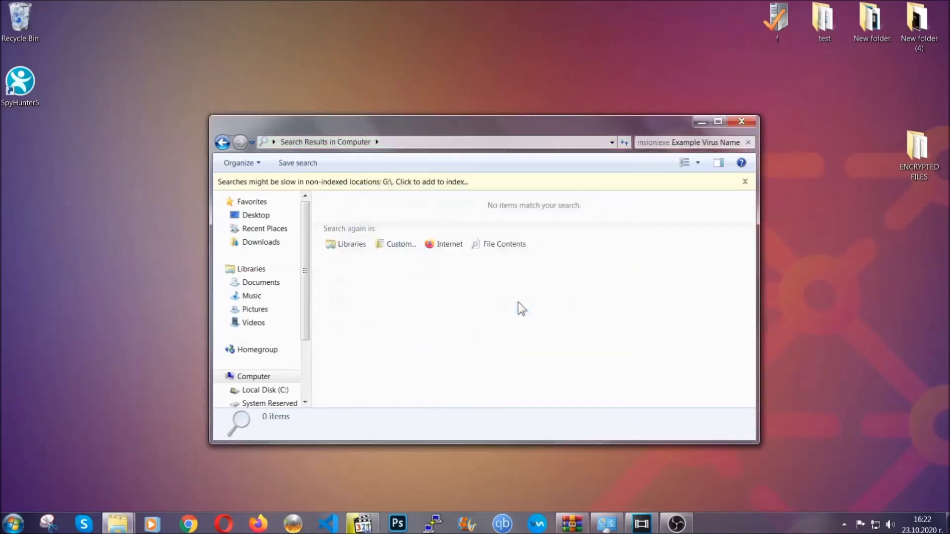
pyautogui.click(742, 121)
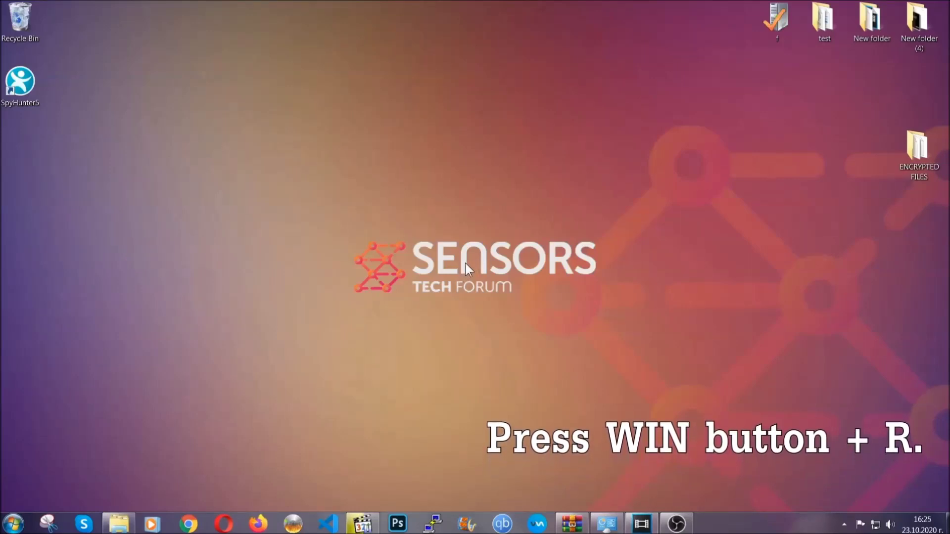
# Launch REGEDIT from the Run box, replacing the old cmd entry
pyautogui.press('super+r')
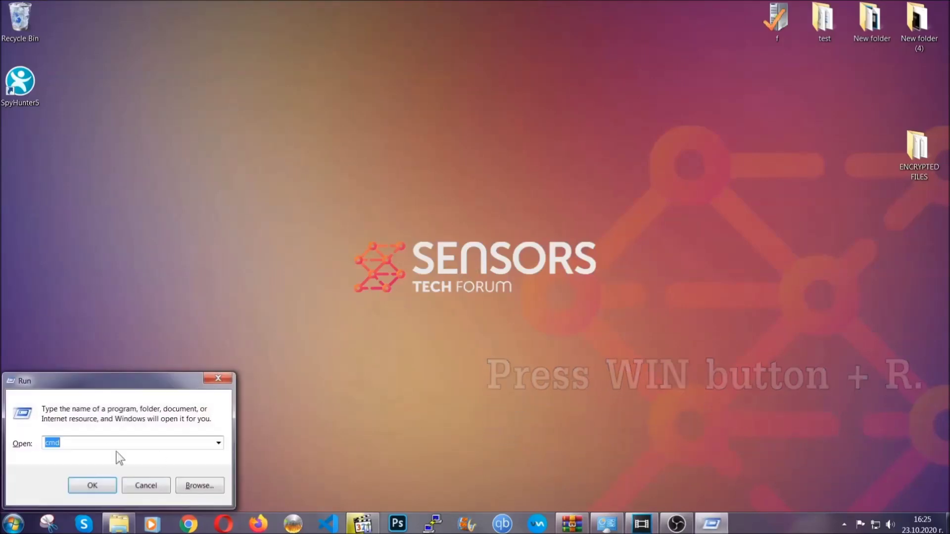
pyautogui.click(89, 449)
pyautogui.moveTo(89, 449); pyautogui.dragTo(12, 447)
pyautogui.write('REGEDIT')
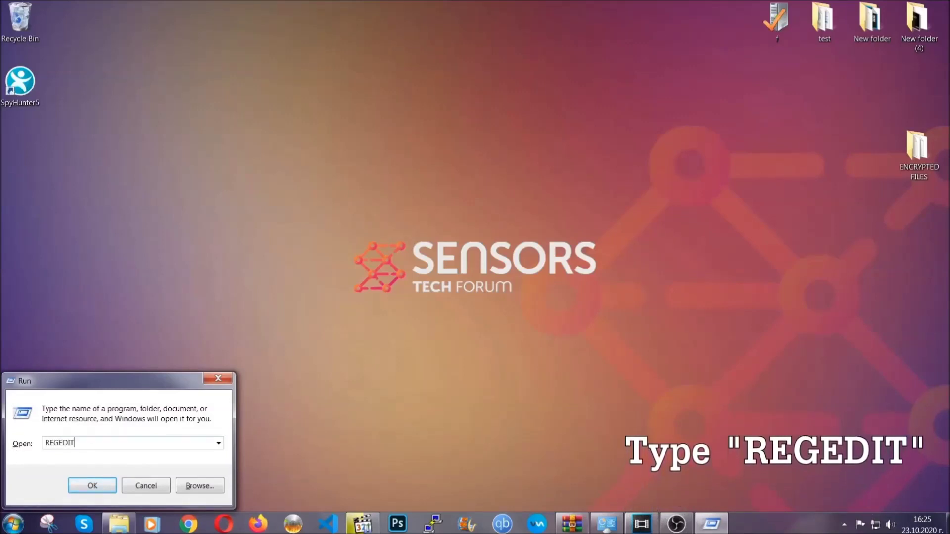
pyautogui.click(82, 483)
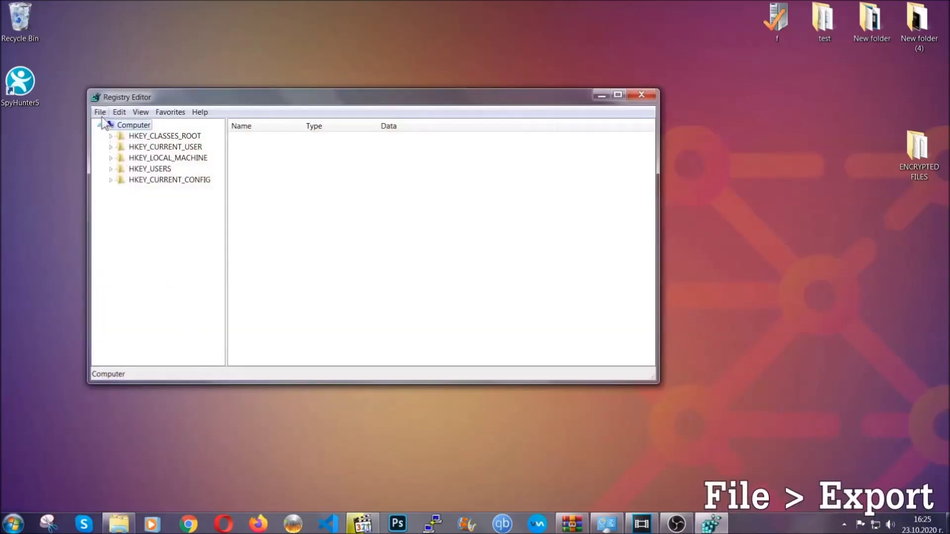
# Export the entire registry as BACKUP.reg onto the Desktop
pyautogui.click(101, 113)
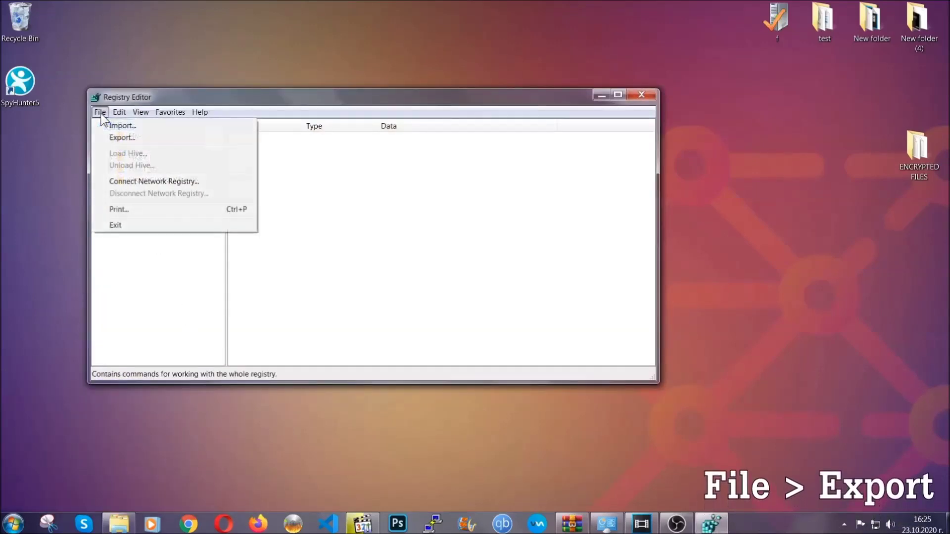
pyautogui.click(123, 137)
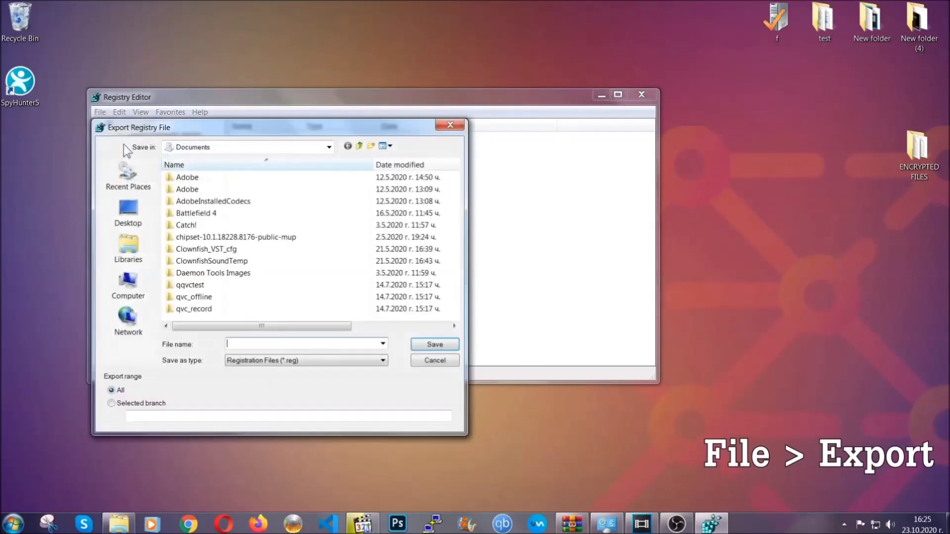
pyautogui.click(123, 209)
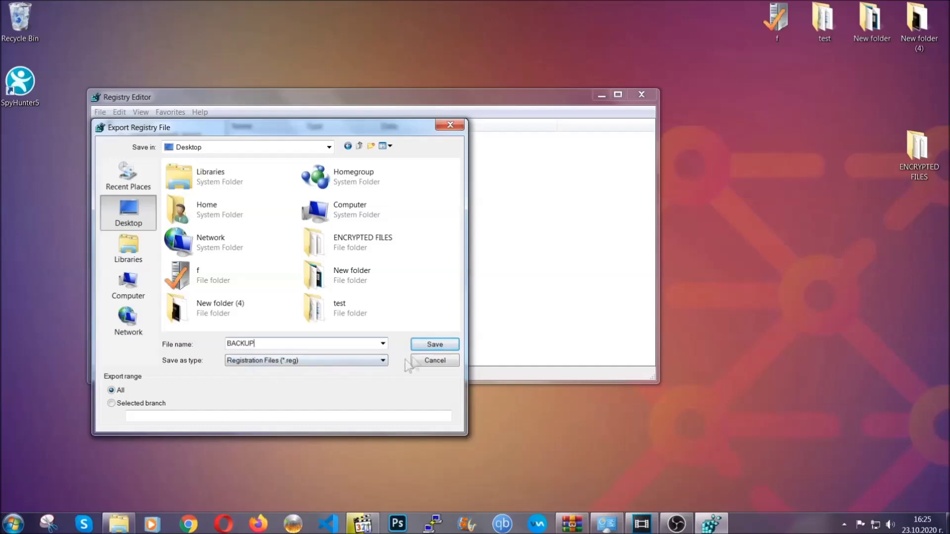
pyautogui.click(429, 346)
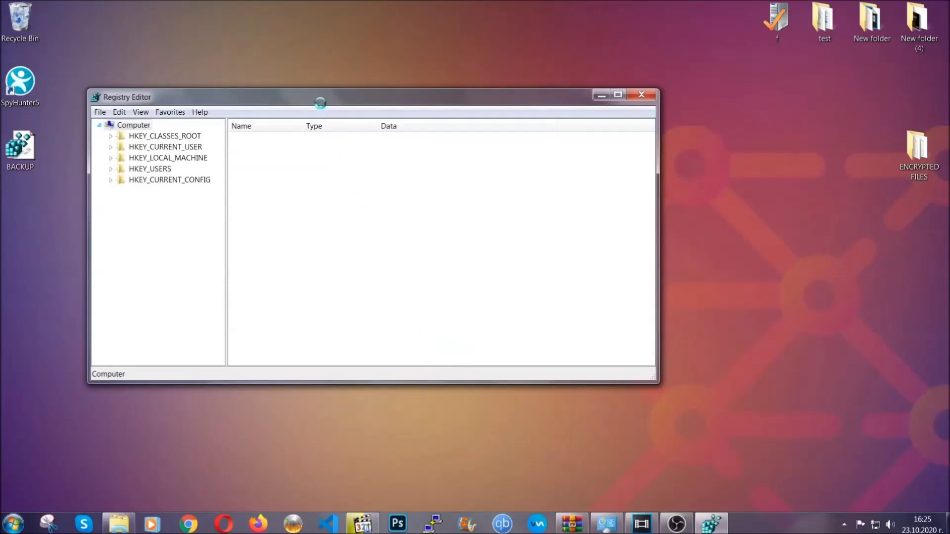
# Search registry keys for 'RunOnce' to land on HKCU\...\CurrentVersion\RunOnce
pyautogui.moveTo(320, 103); pyautogui.dragTo(412, 134)
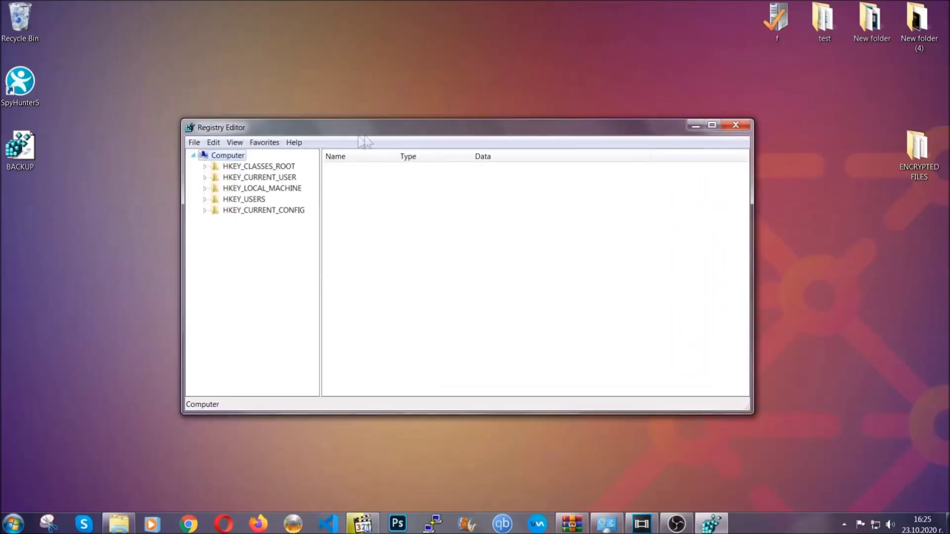
pyautogui.click(193, 143)
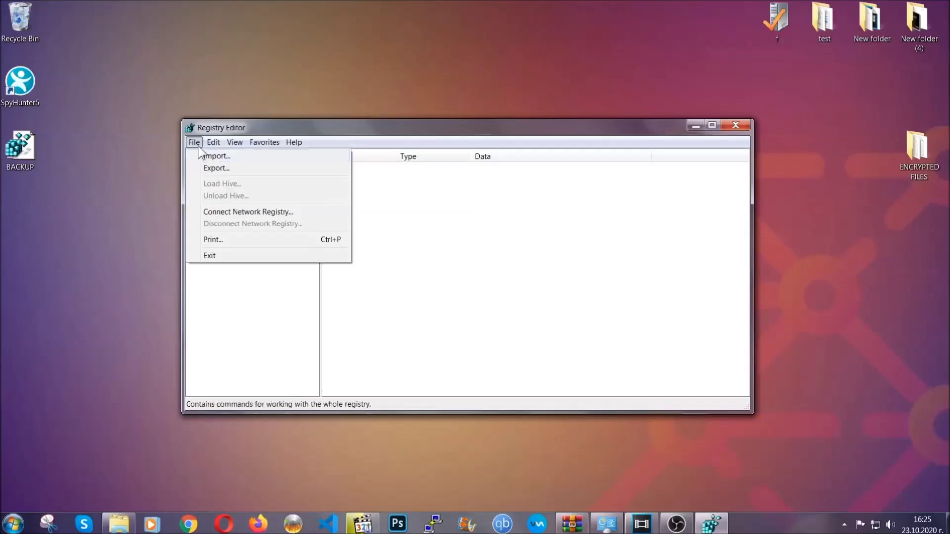
pyautogui.click(195, 142)
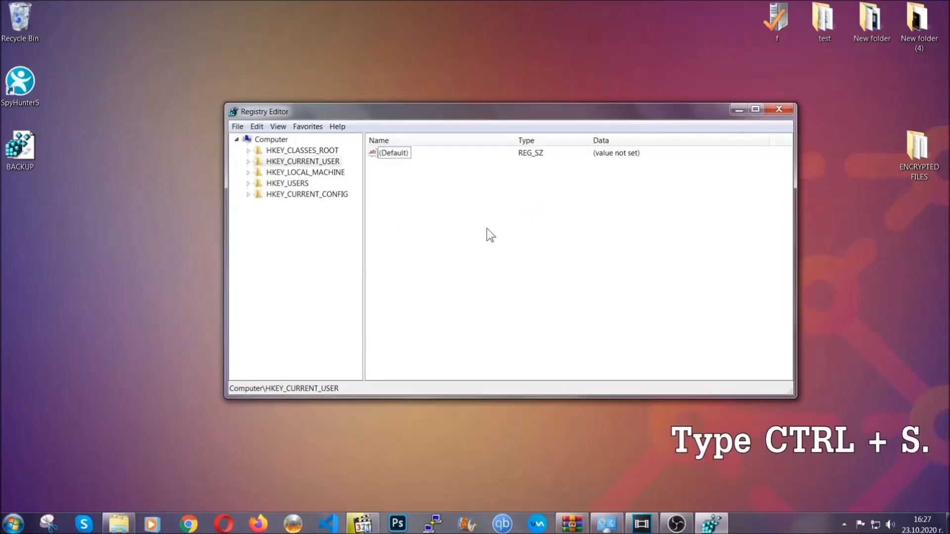
pyautogui.hotkey('ctrl', 'f')
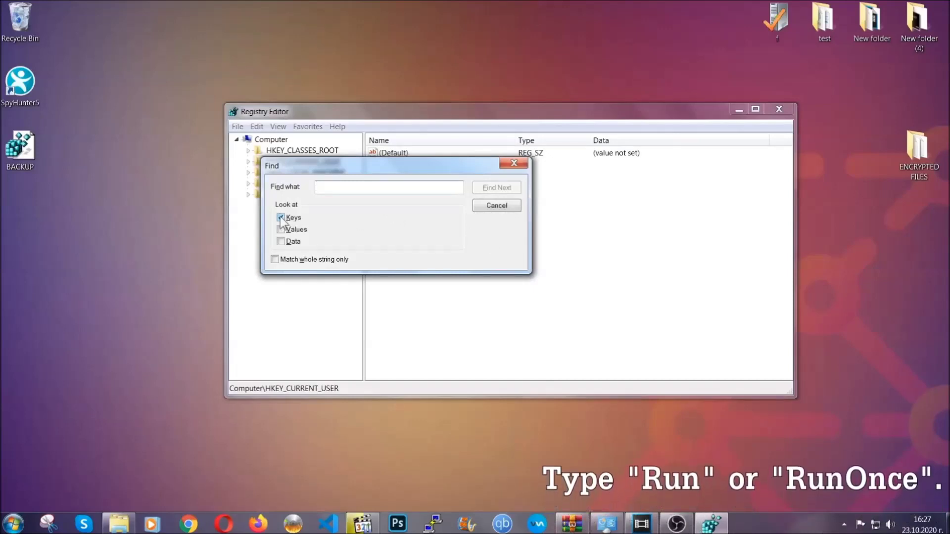
pyautogui.write('R')
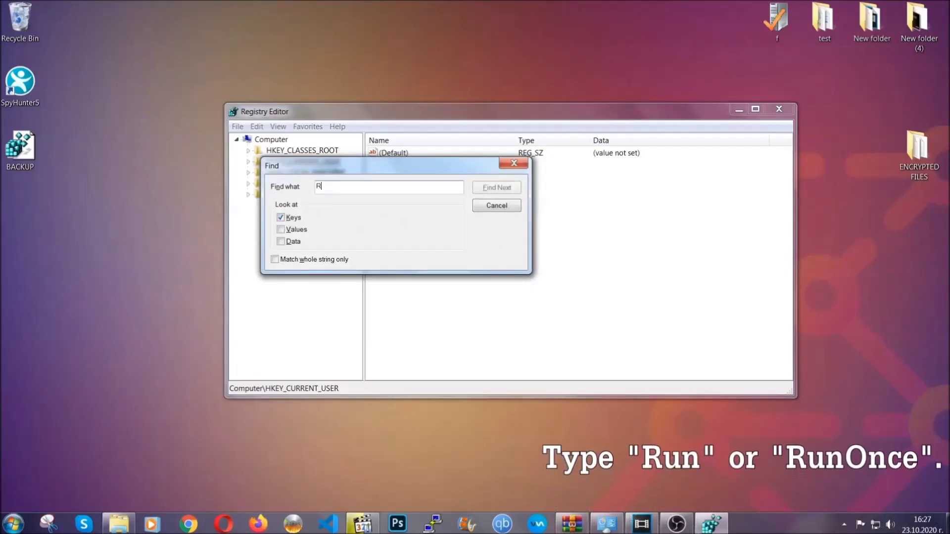
pyautogui.write('unOnce')
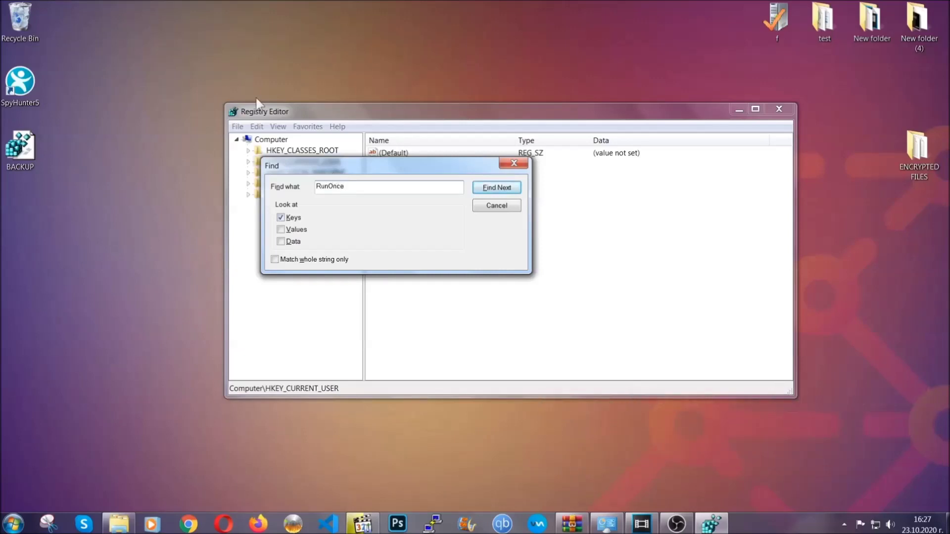
pyautogui.click(508, 190)
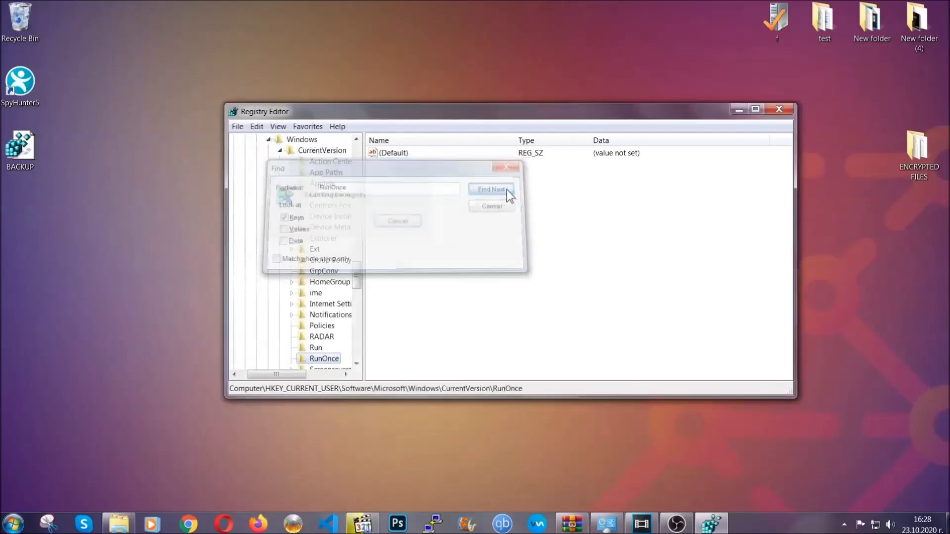
# Delete the THE VIRUS value from the Run key and close Registry Editor
pyautogui.moveTo(358, 273); pyautogui.dragTo(357, 284)
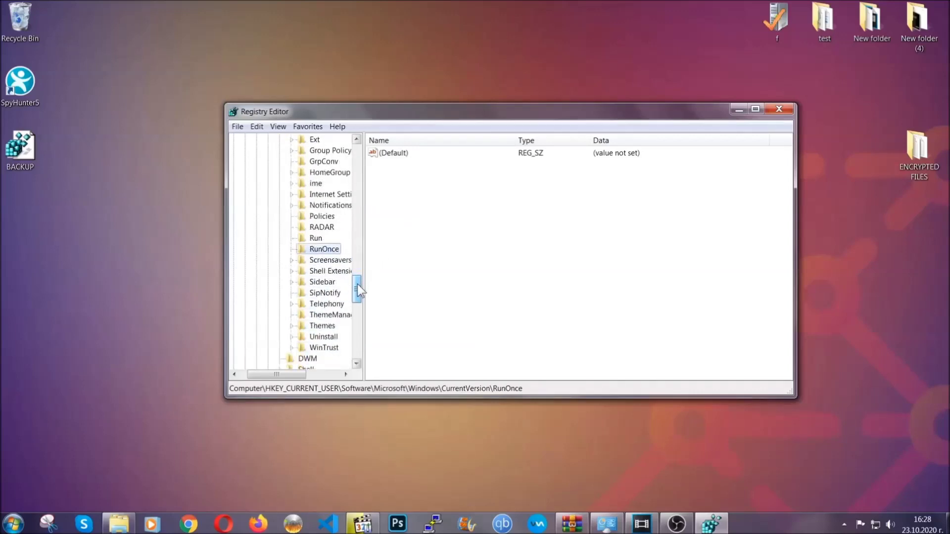
pyautogui.click(315, 238)
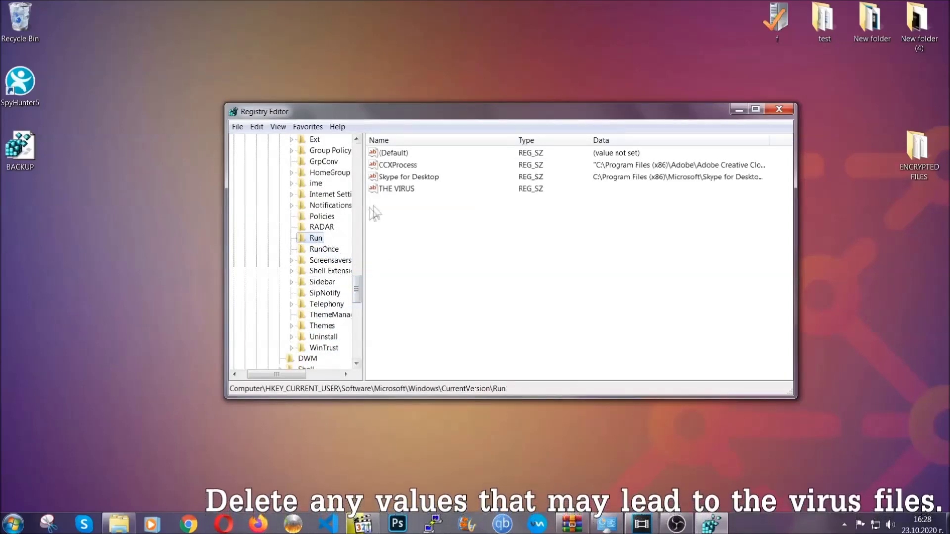
pyautogui.click(390, 190)
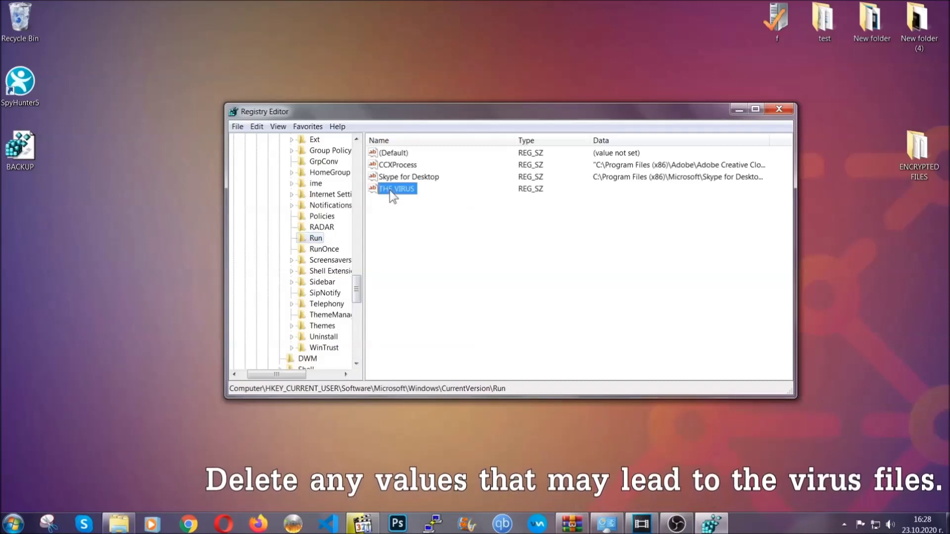
pyautogui.rightClick(389, 190)
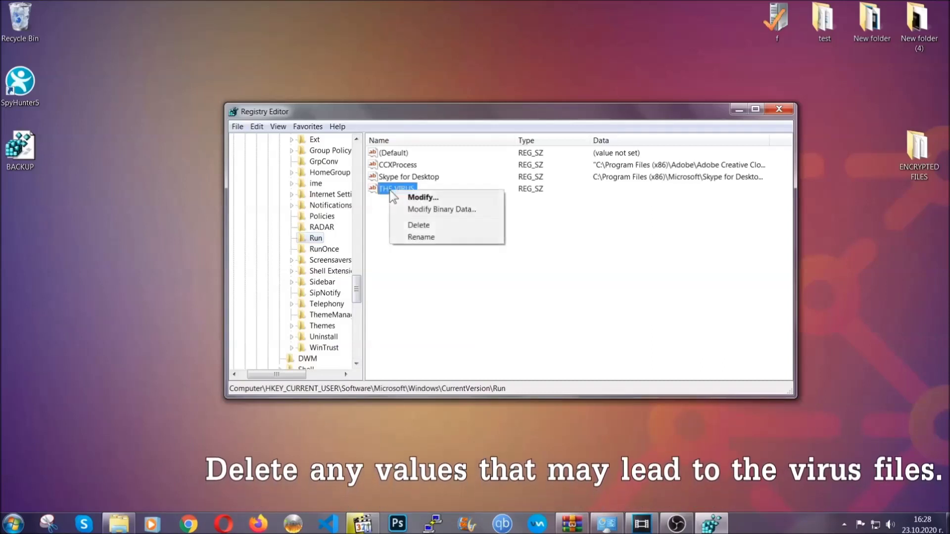
pyautogui.click(409, 225)
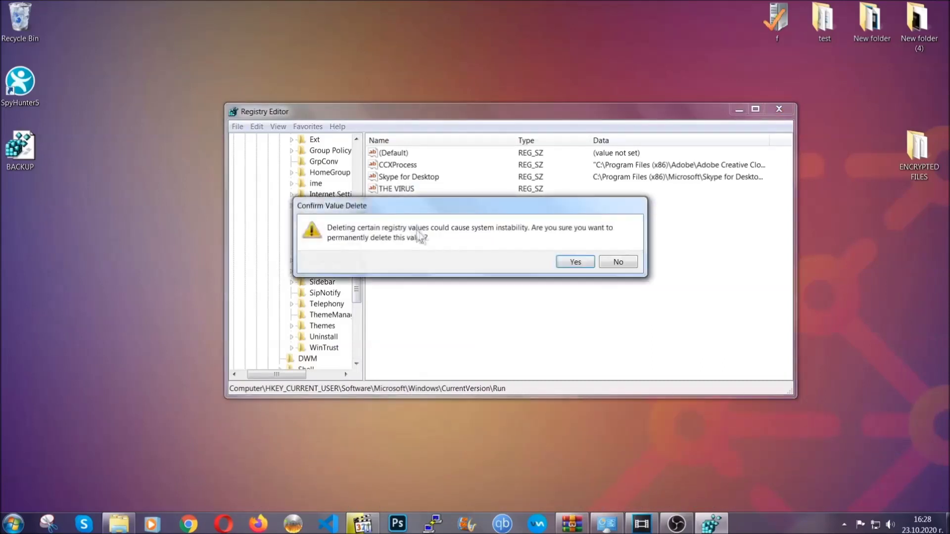
pyautogui.click(575, 262)
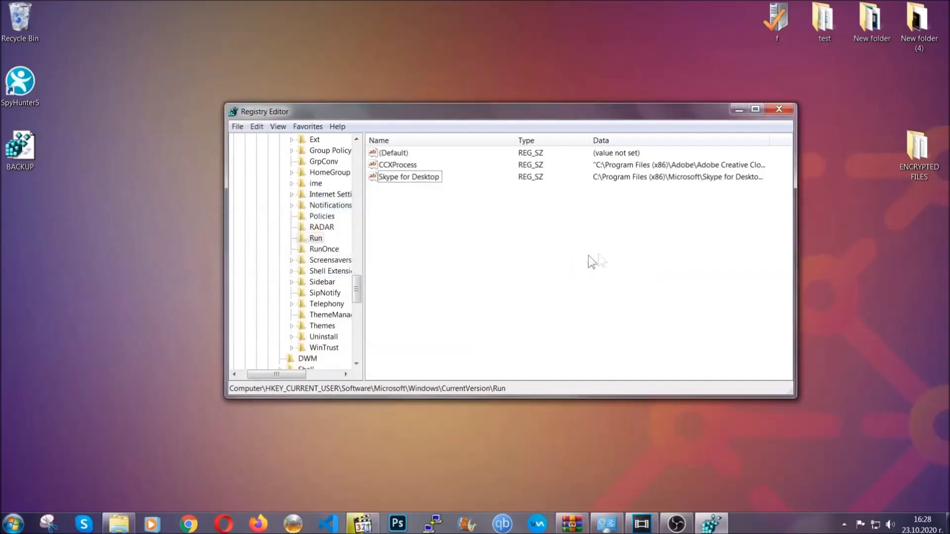
pyautogui.click(787, 107)
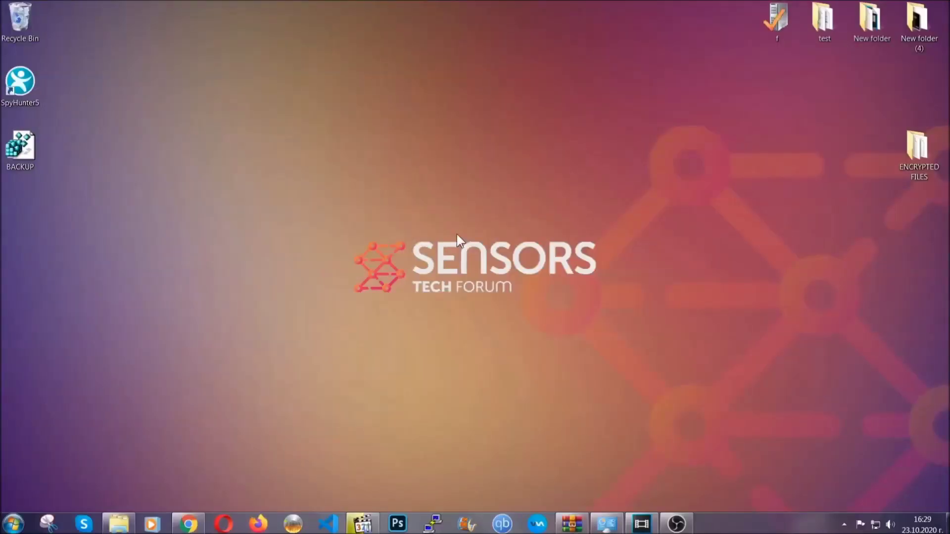
# Bring up Chrome on the 'Decrypt (Recover) Files Encrypted by Ransomware' article
pyautogui.click(189, 525)
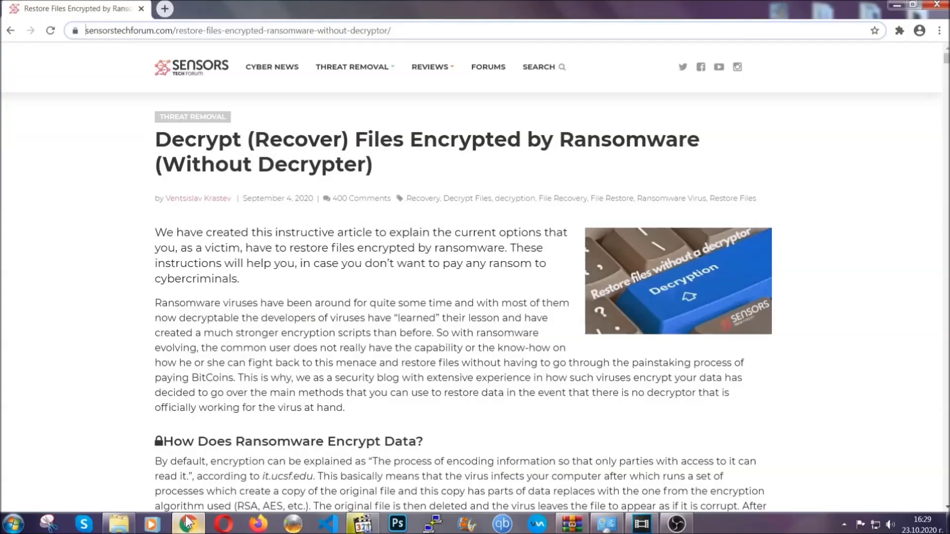
# Highlight the article URL, then expand 'Method 2 - Restore Data via Windows Backup' and highlight its summary table
pyautogui.moveTo(87, 30); pyautogui.dragTo(428, 34)
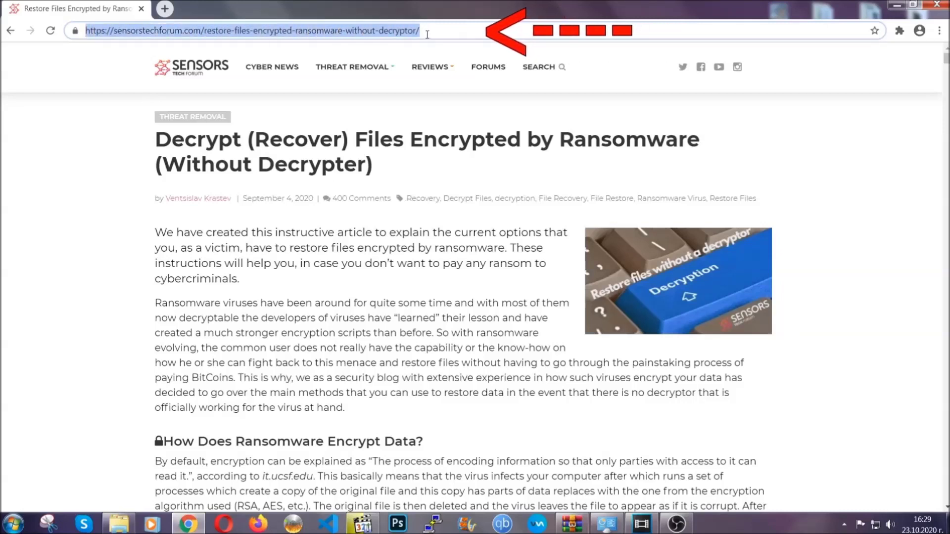
pyautogui.moveTo(429, 98)
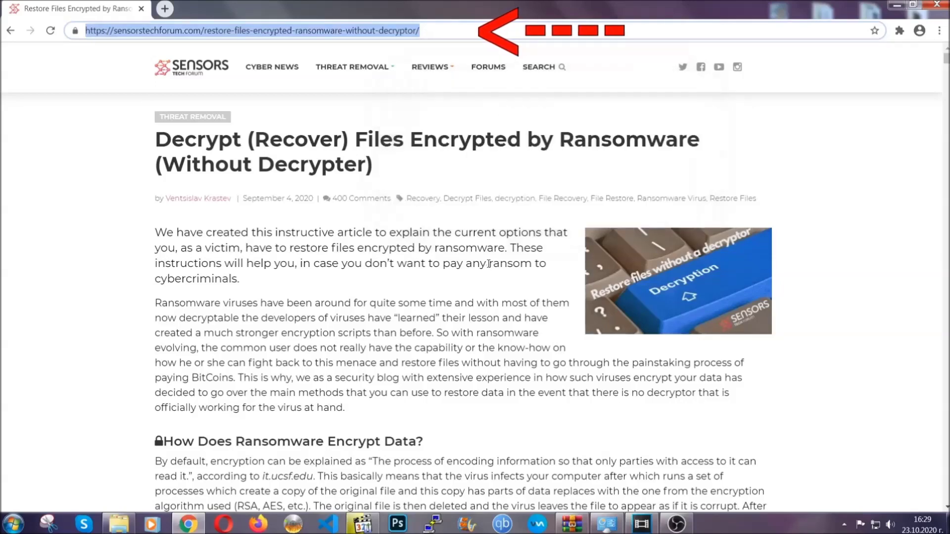
pyautogui.scroll(-5, 487, 267)
pyautogui.scroll(-6, 488, 270)
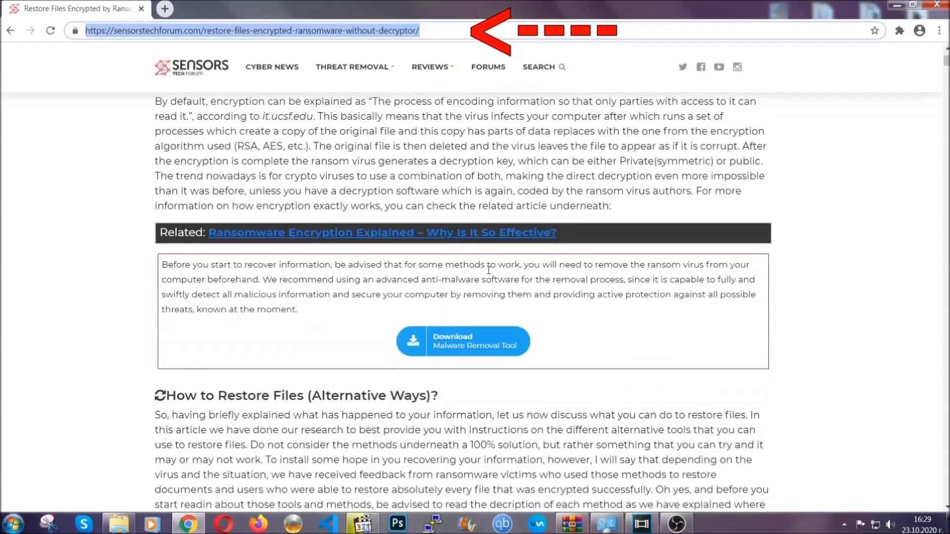
pyautogui.scroll(-1, 490, 270)
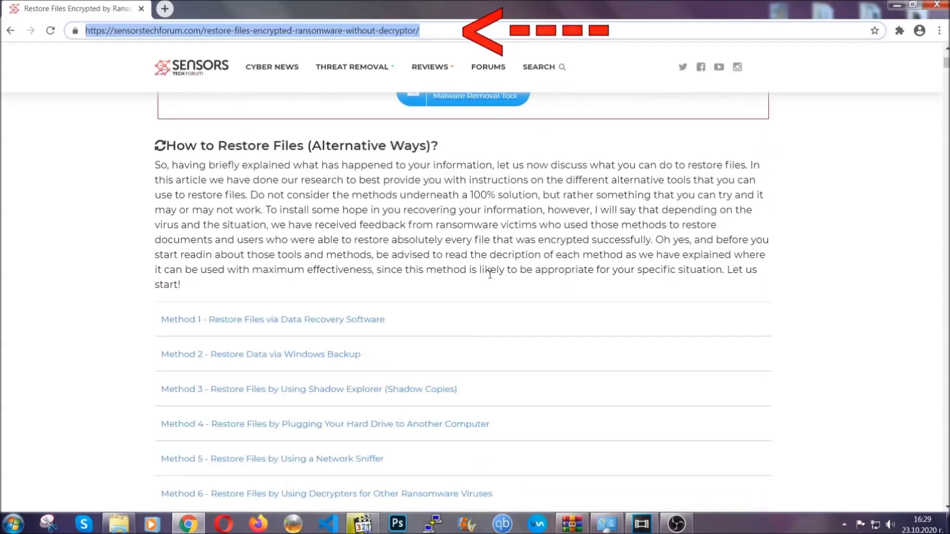
pyautogui.scroll(-3, 492, 273)
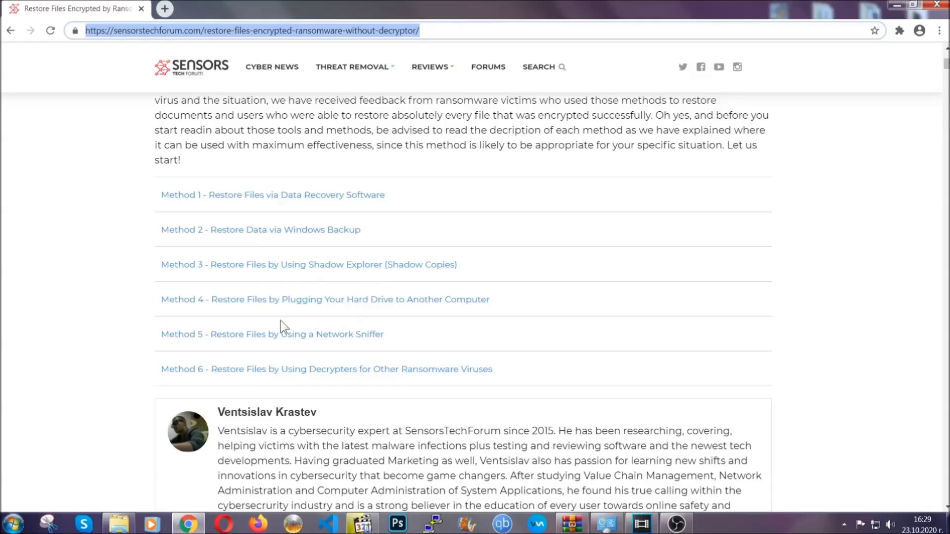
pyautogui.click(296, 229)
pyautogui.moveTo(274, 299); pyautogui.dragTo(333, 369)
# Expand Step1, Step2 and Step3 of the Windows Backup method
pyautogui.click(339, 369)
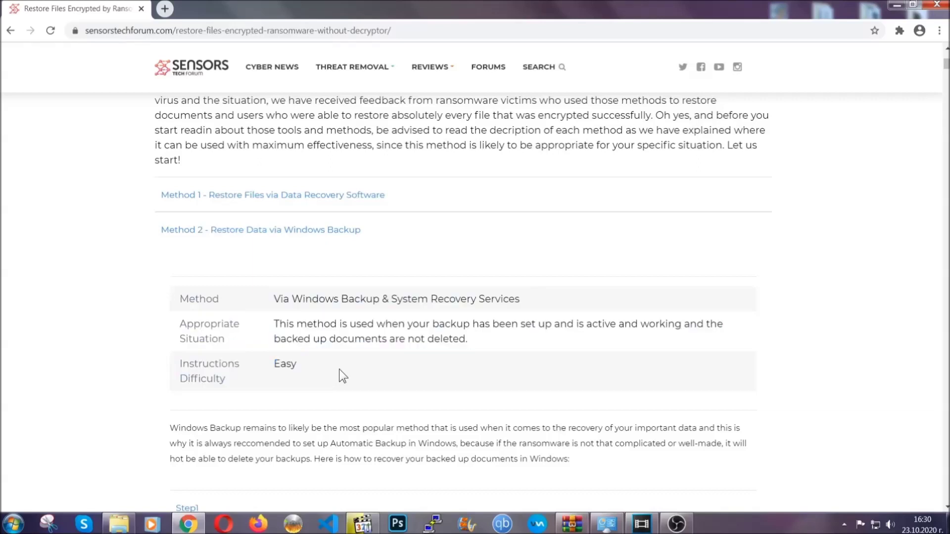
pyautogui.scroll(-4, 339, 369)
pyautogui.scroll(-1, 339, 369)
pyautogui.click(197, 260)
pyautogui.scroll(-4, 444, 308)
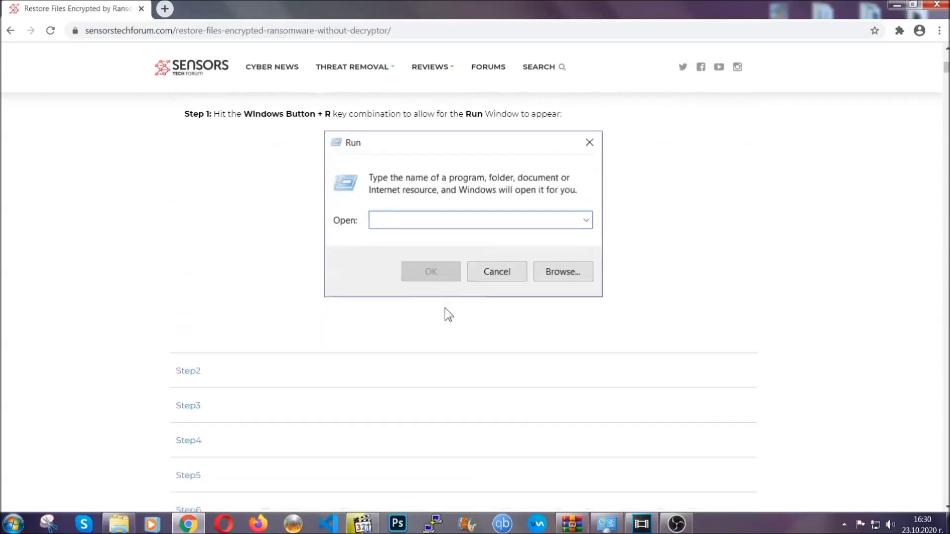
pyautogui.click(222, 312)
pyautogui.scroll(-5, 426, 318)
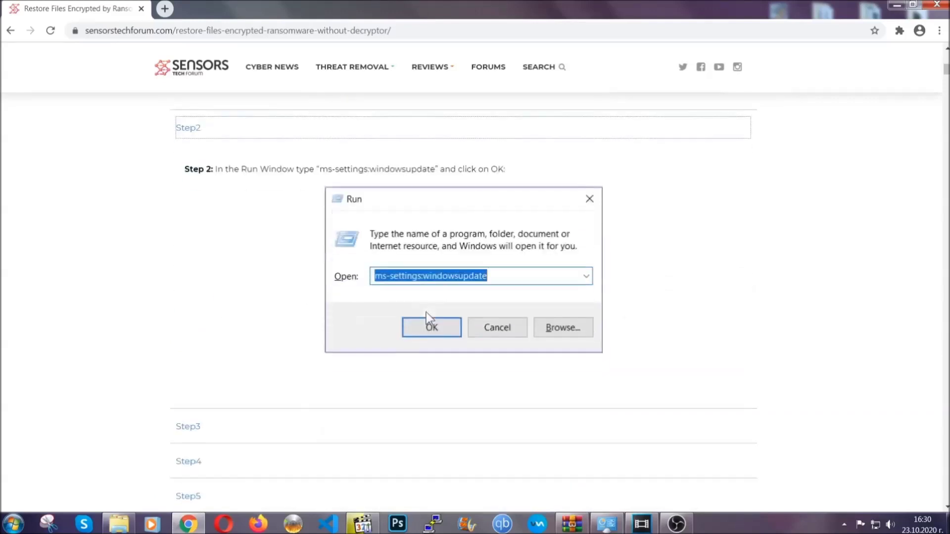
pyautogui.click(279, 362)
# Read through the expanded steps, then minimize Chrome to show the desktop
pyautogui.scroll(-4, 422, 339)
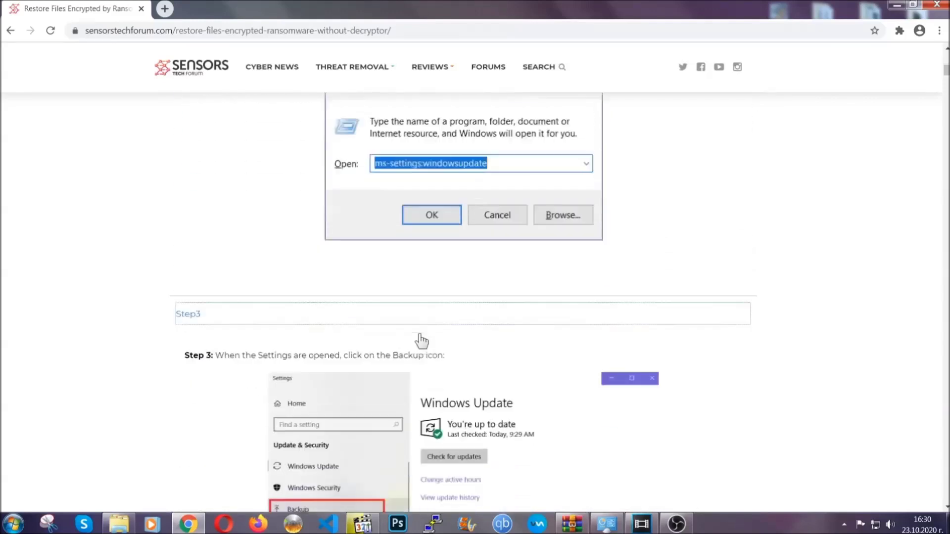
pyautogui.scroll(-2, 419, 335)
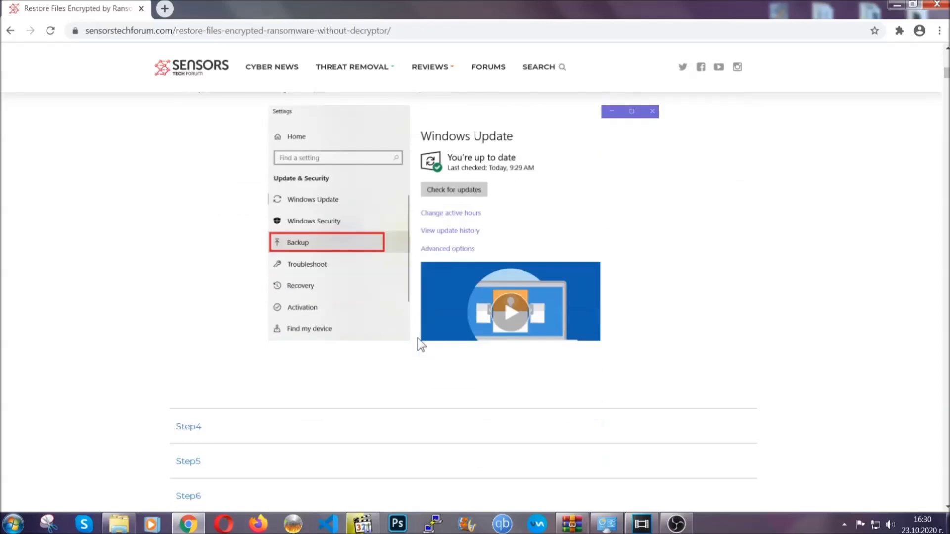
pyautogui.scroll(-2, 417, 338)
pyautogui.scroll(-8, 417, 341)
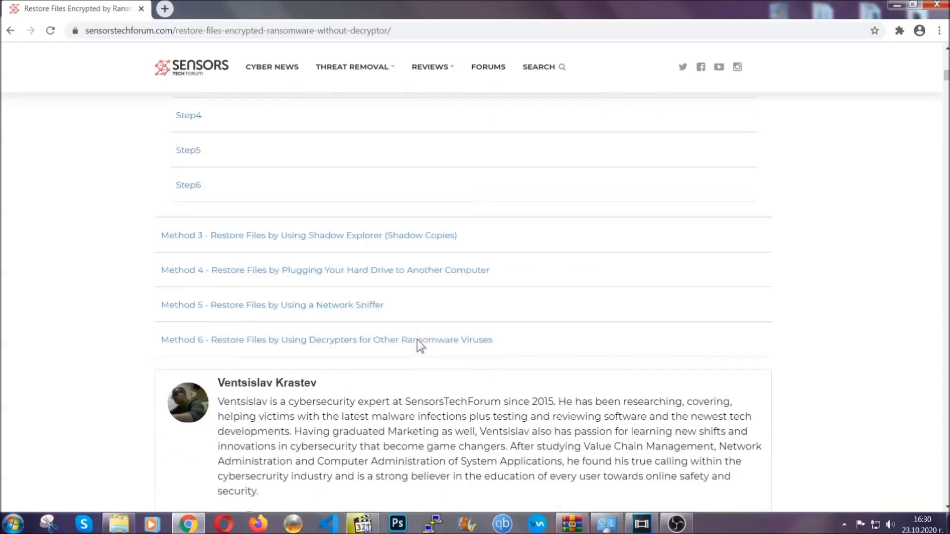
pyautogui.scroll(20, 417, 342)
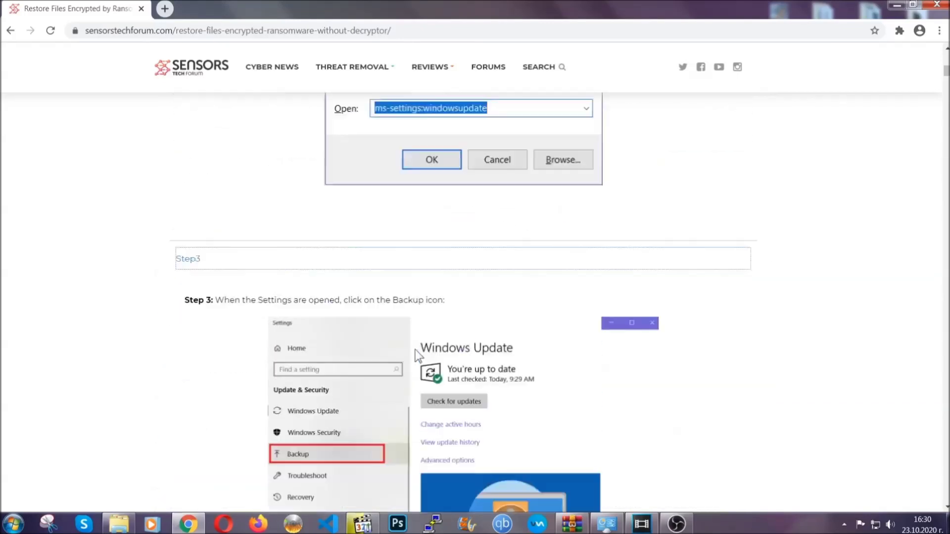
pyautogui.scroll(4, 415, 354)
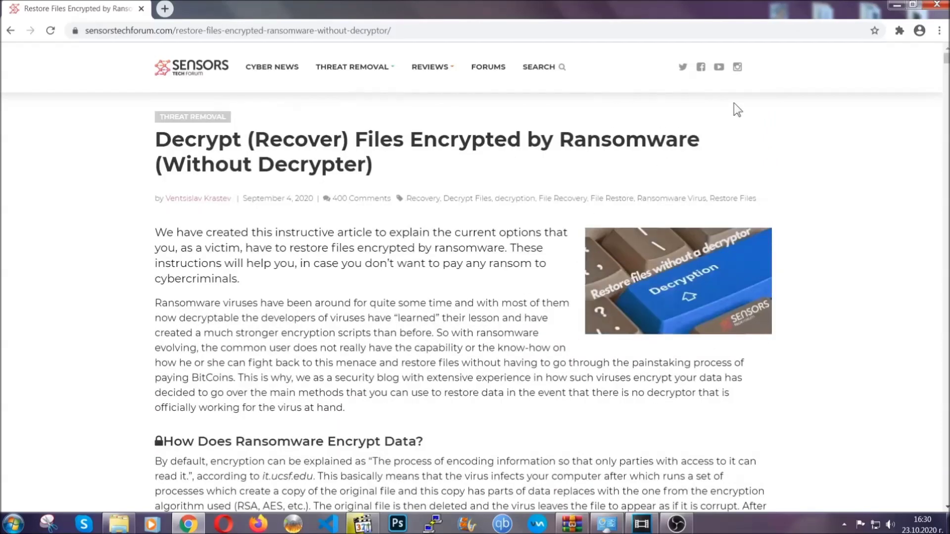
pyautogui.click(895, 5)
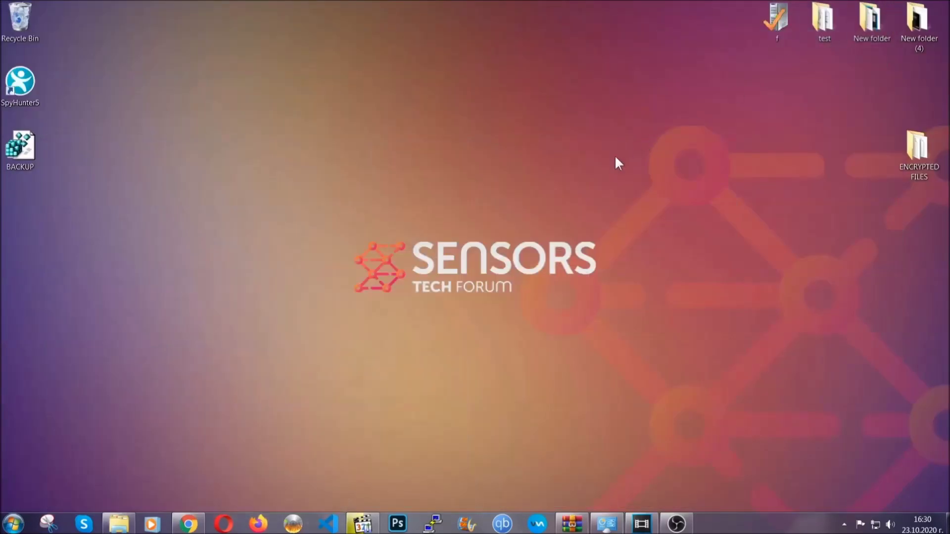